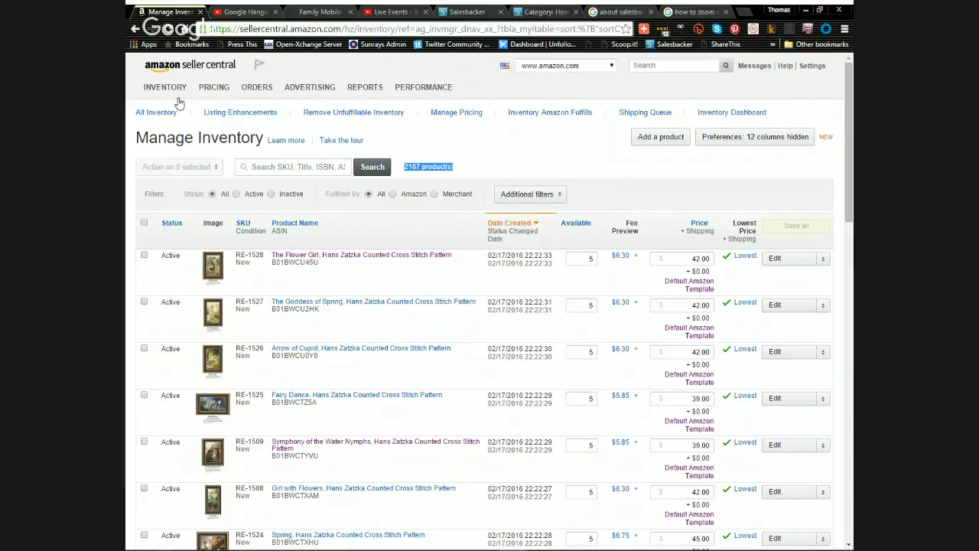
- Open the Seller Central home dashboard and examine the orders, performance, customer feedback and sales summary sections
left_click(161, 67)
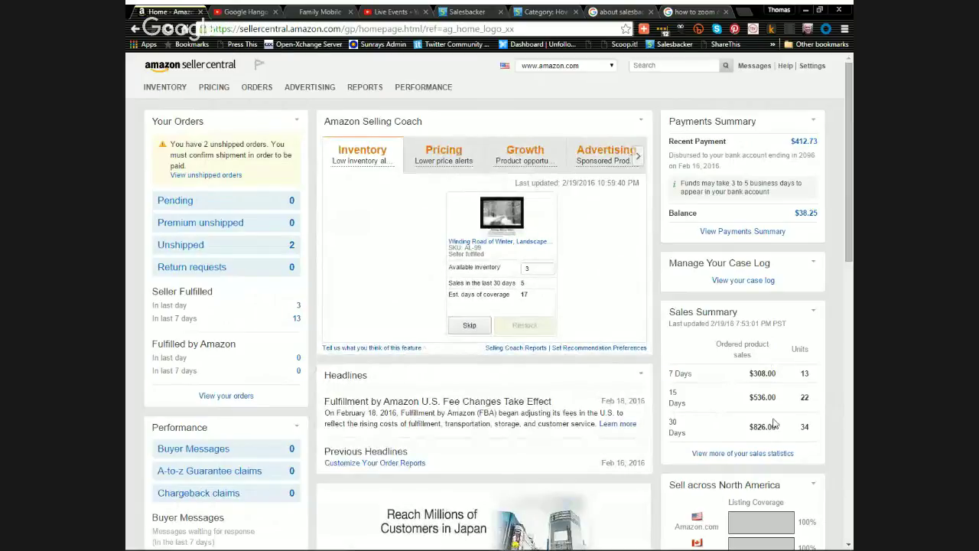
scroll(234, 454, "down", 3)
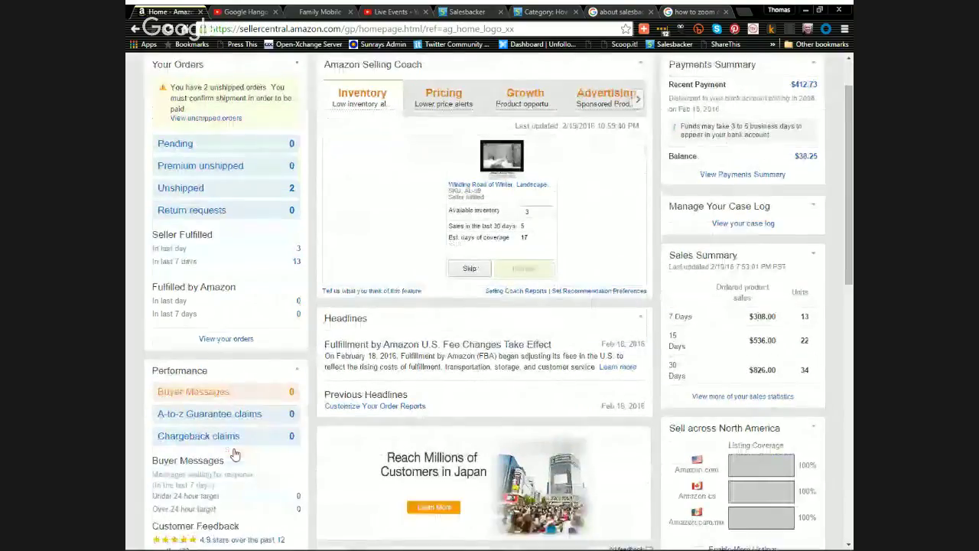
scroll(235, 454, "up", 2)
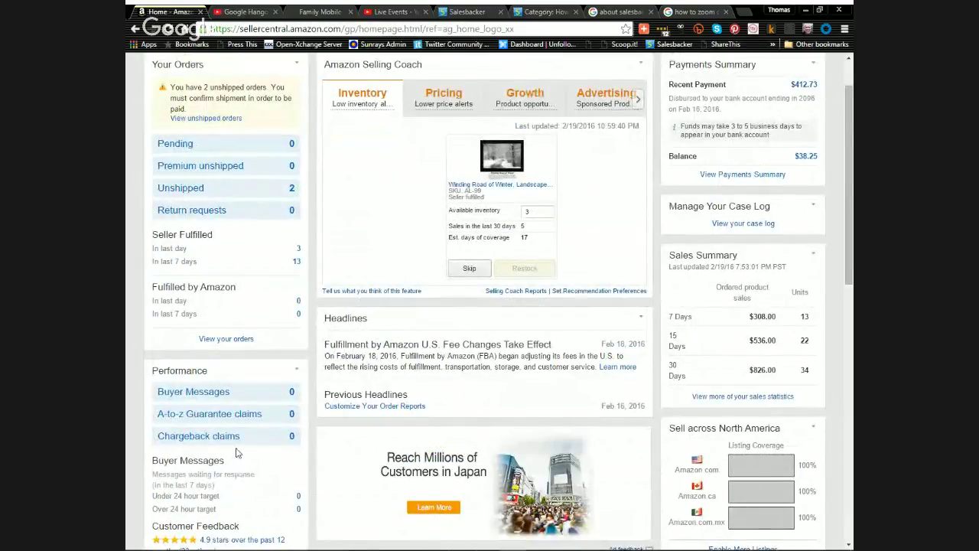
scroll(234, 454, "down", 4)
scroll(230, 450, "down", 1)
scroll(247, 391, "up", 3)
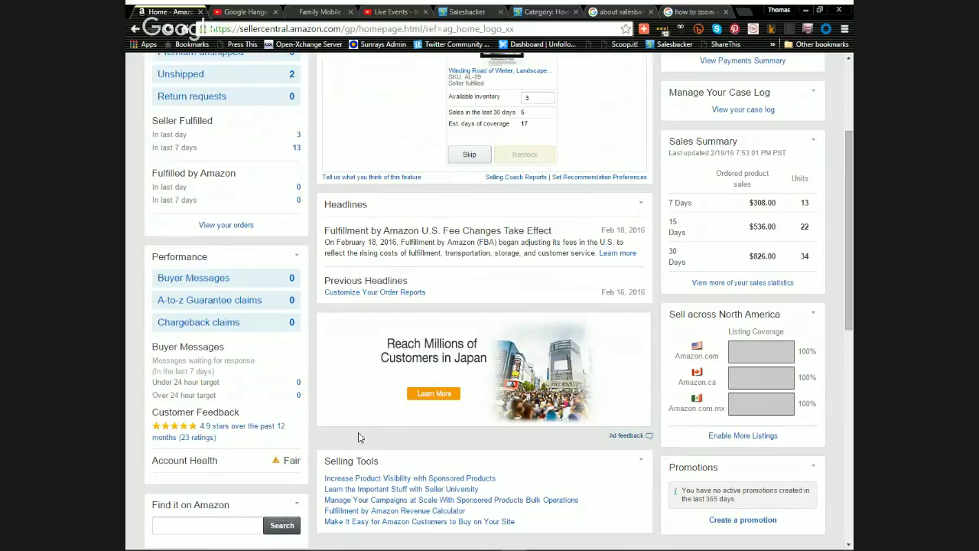
scroll(358, 436, "up", 3)
scroll(344, 442, "down", 1)
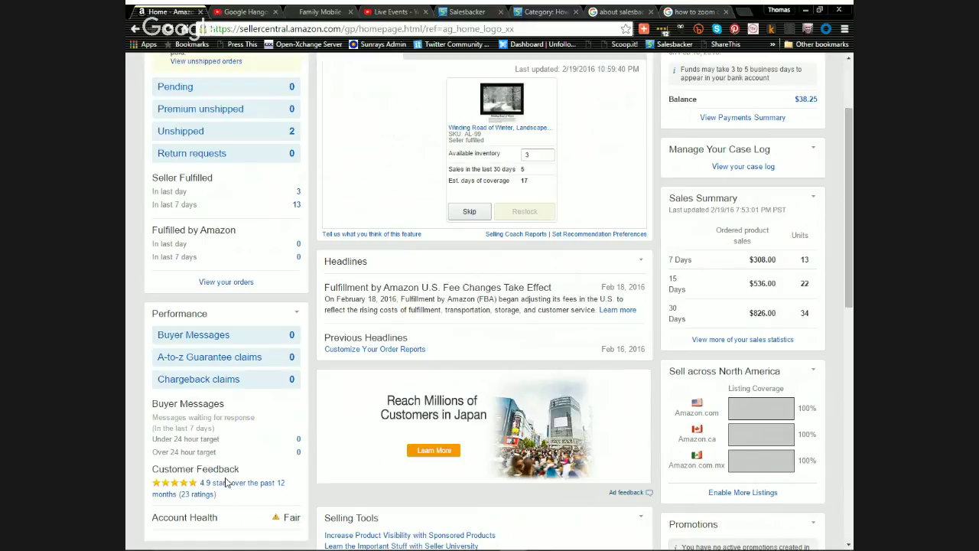
scroll(226, 484, "up", 2)
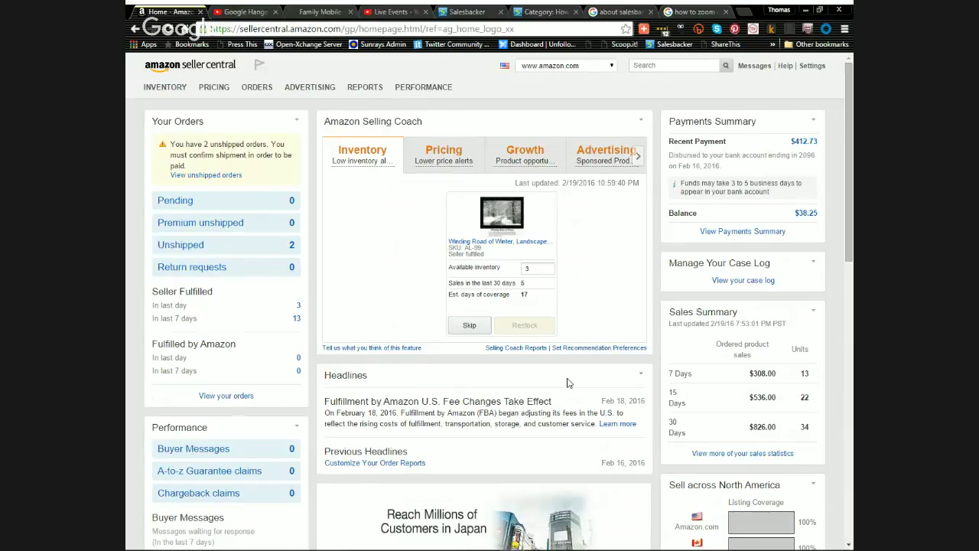
scroll(568, 383, "down", 2)
scroll(568, 382, "up", 3)
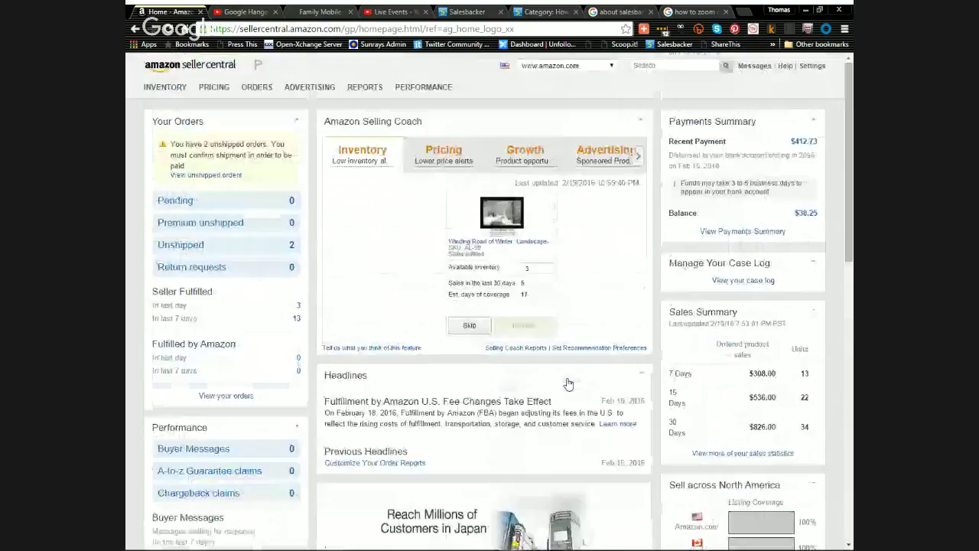
- Switch to Salesbacker and review the product reviews and seller feedback summary and the recently sent emails
left_click(471, 12)
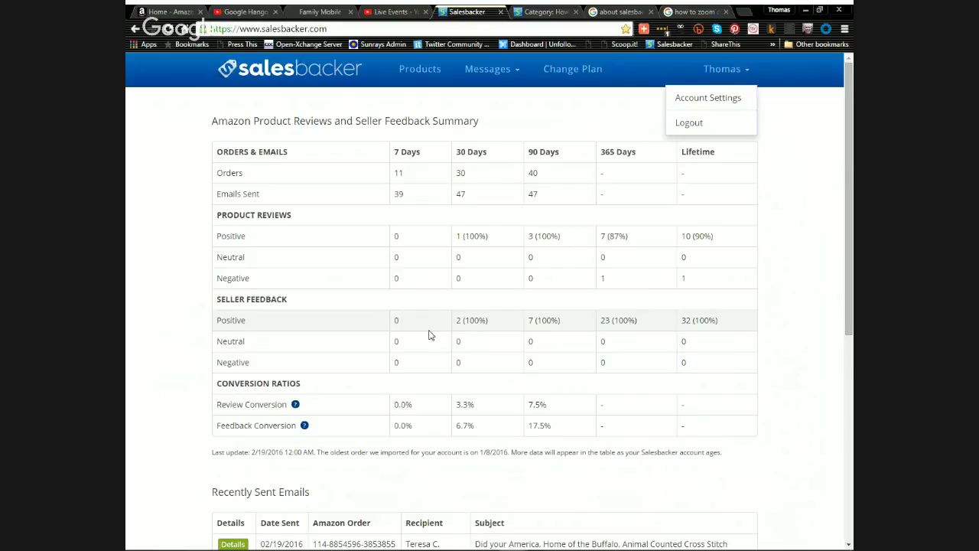
scroll(459, 336, "down", 5)
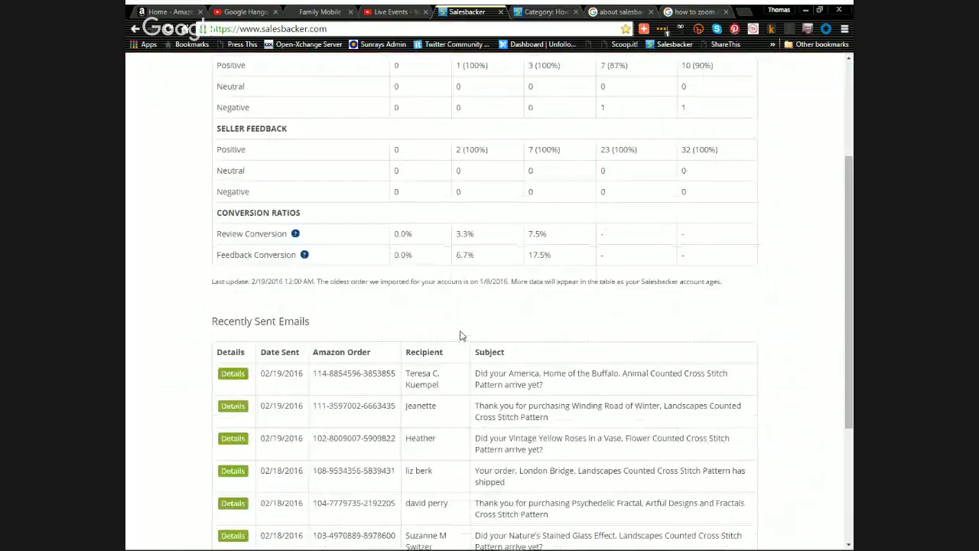
scroll(460, 338, "up", 5)
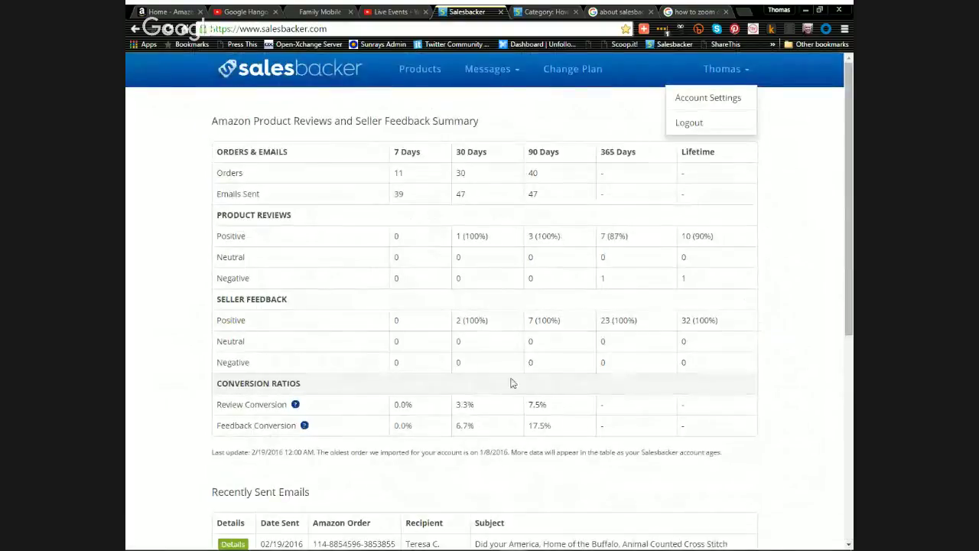
- Open the Amazon products list and look over the products' email campaign statuses, returning to the start of the list
left_click(433, 70)
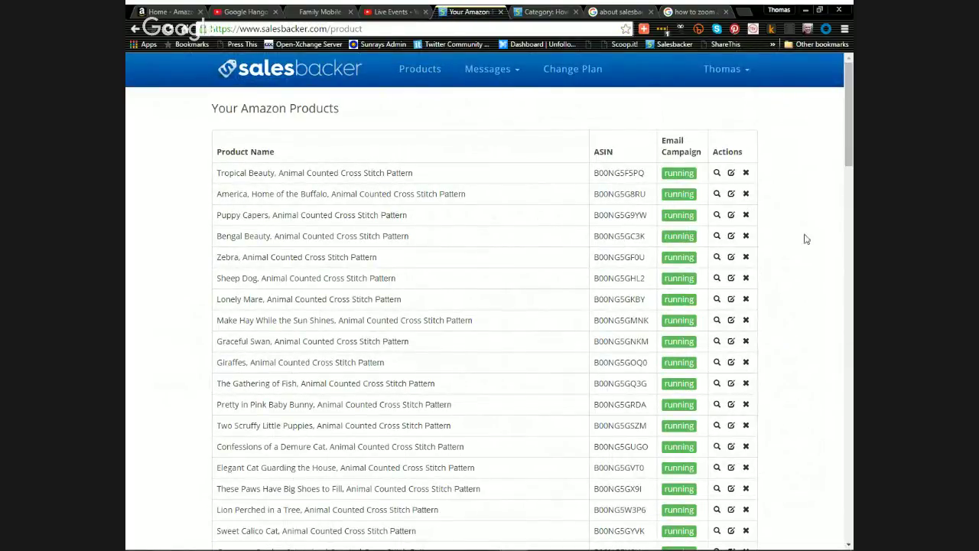
scroll(808, 252, "down", 12)
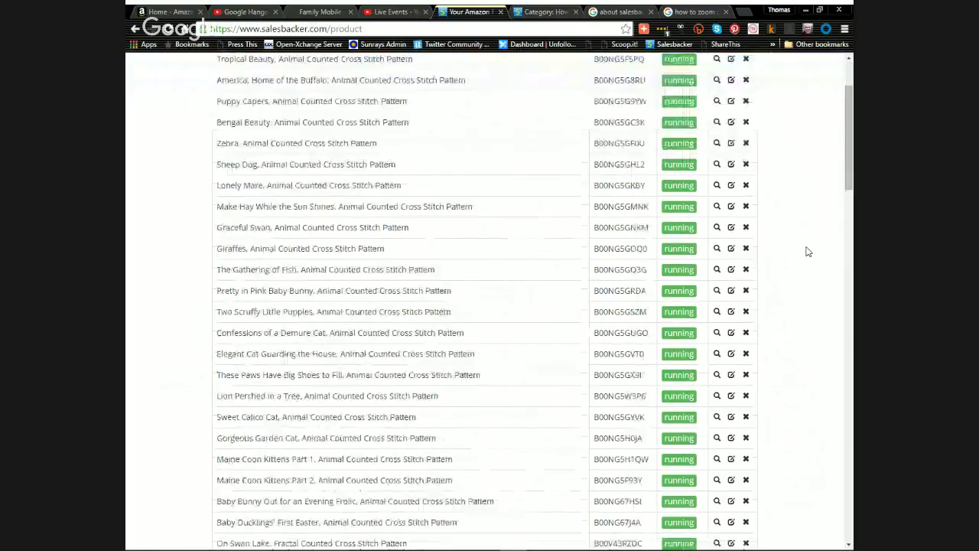
scroll(808, 251, "down", 5)
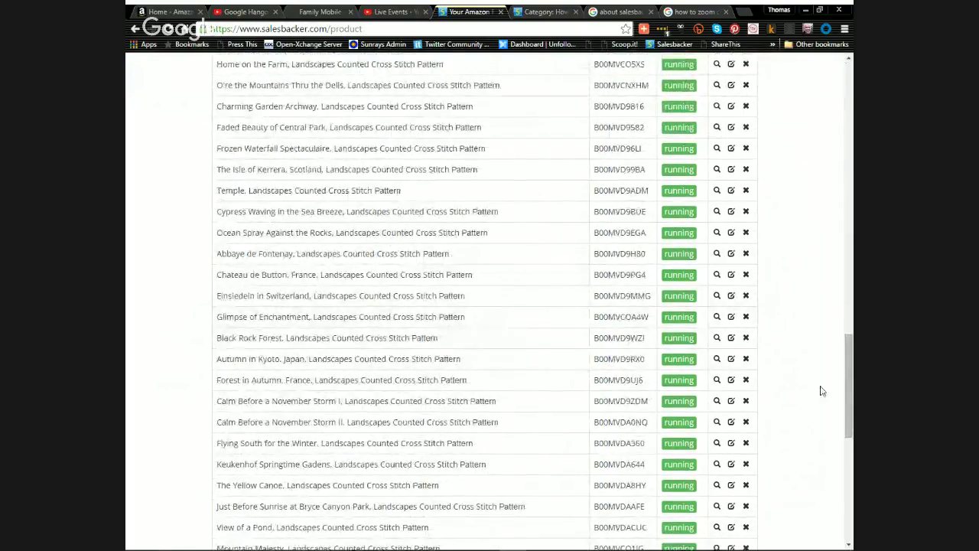
left_click_drag(848, 397, 848, 124)
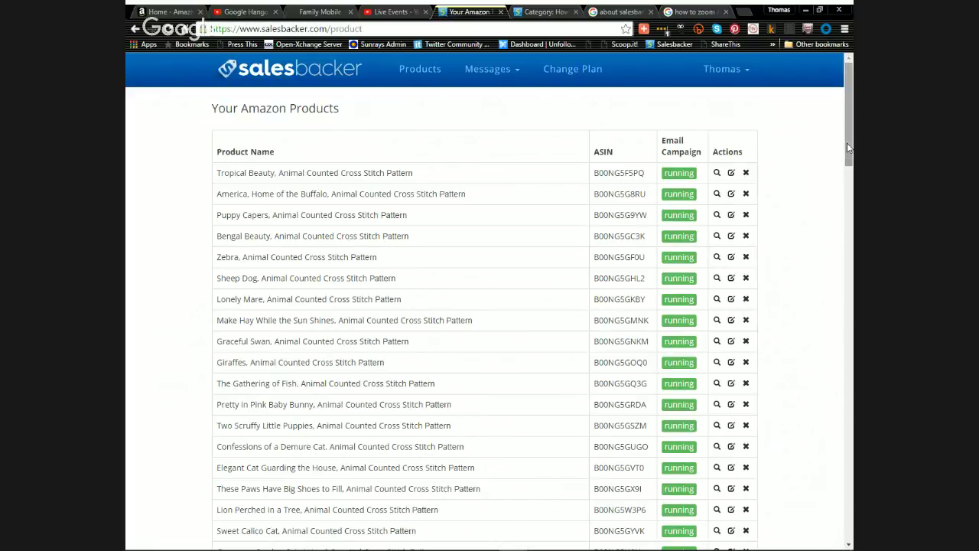
left_click_drag(847, 142, 846, 322)
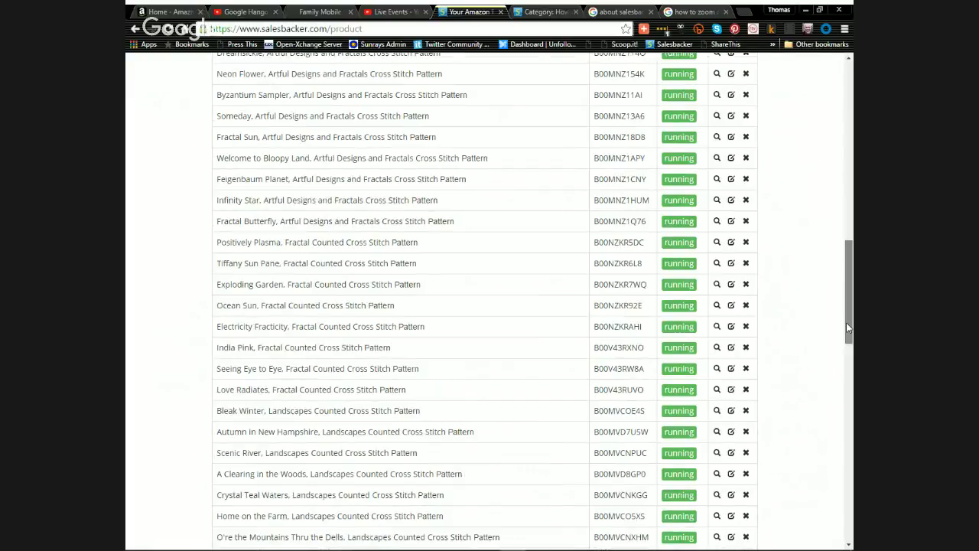
scroll(841, 500, "down", 6)
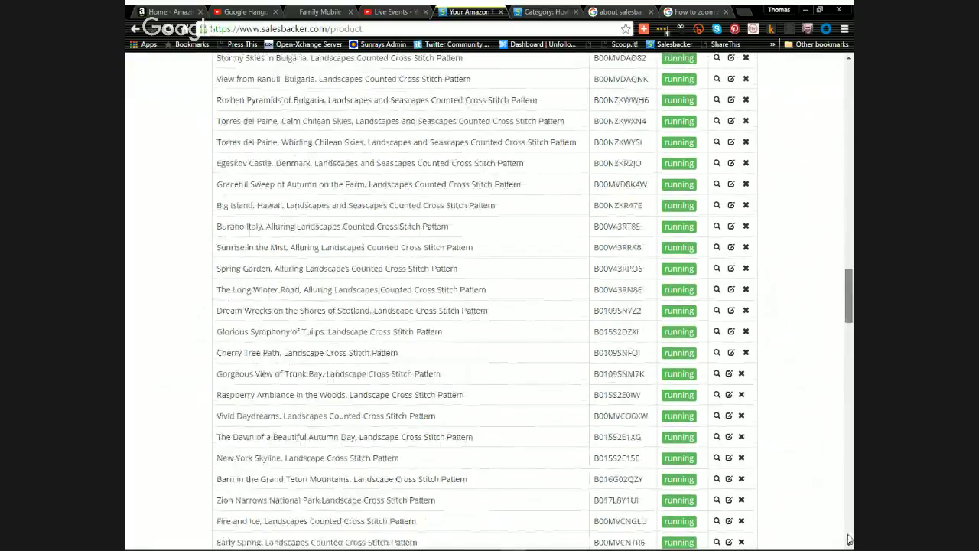
left_click_drag(851, 342, 851, 529)
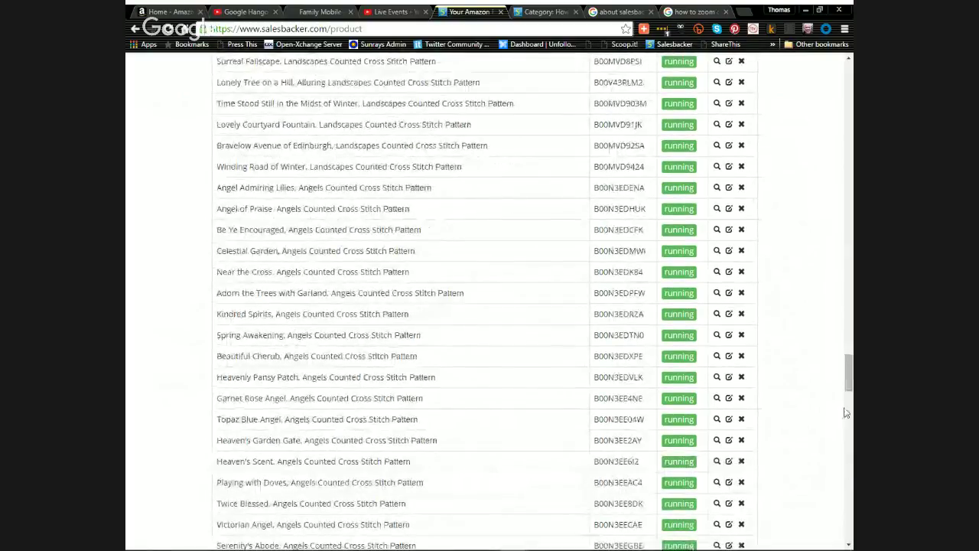
left_click_drag(851, 386, 848, 76)
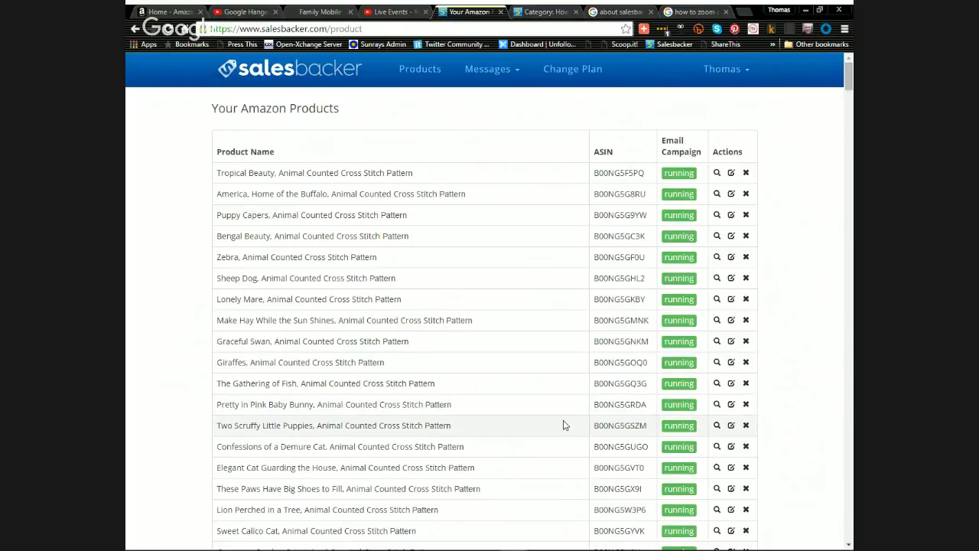
- Examine the product list from the animal patterns through to the vintage patterns, checking each email campaign status
scroll(565, 425, "down", 1)
scroll(564, 425, "down", 3)
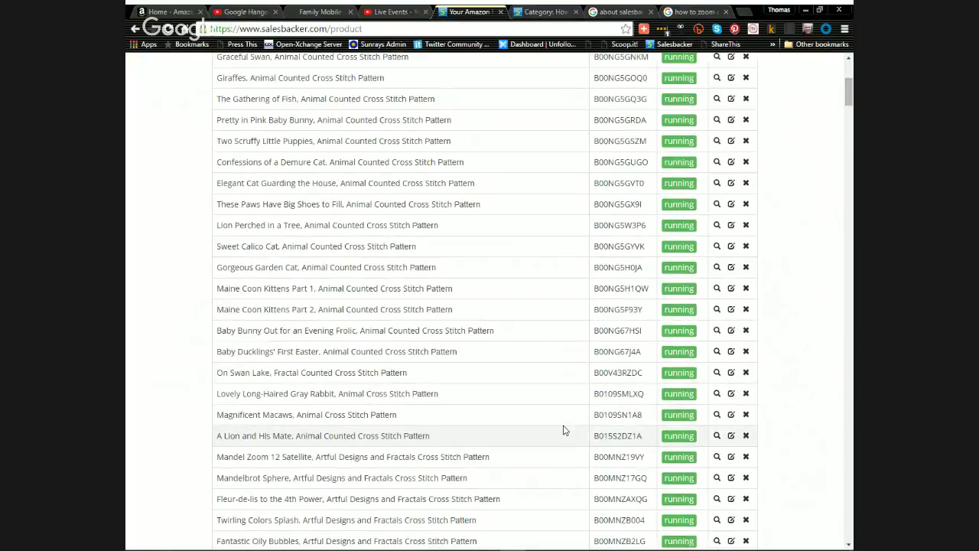
scroll(563, 430, "down", 6)
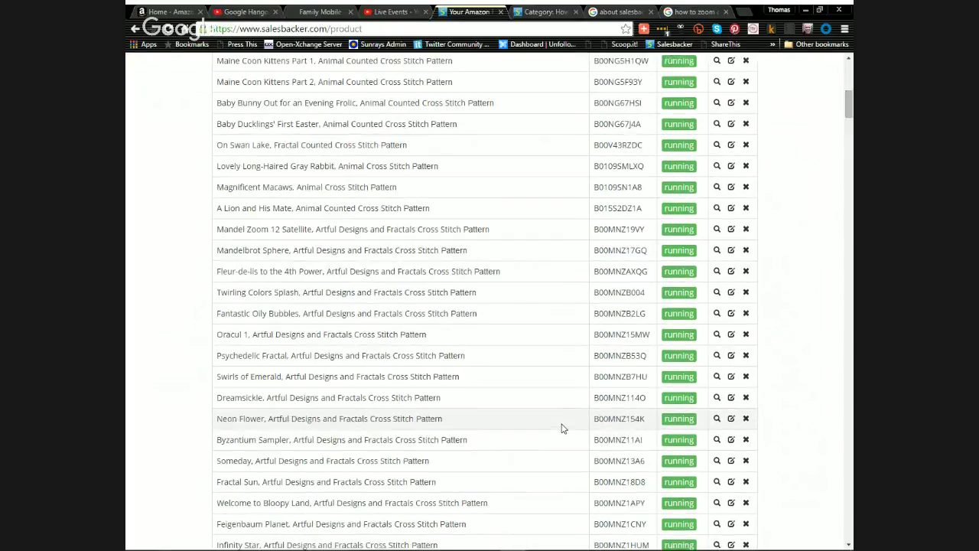
scroll(560, 432, "down", 15)
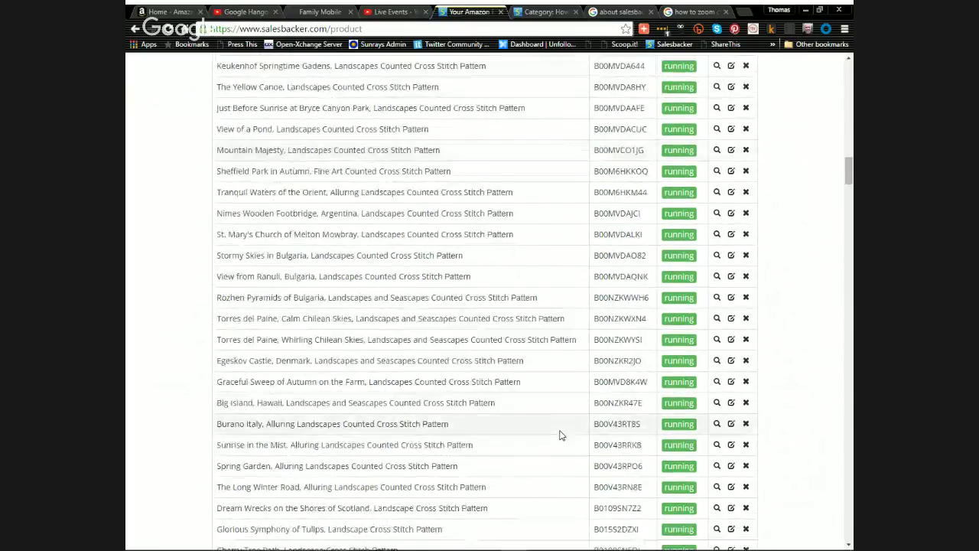
scroll(559, 437, "down", 4)
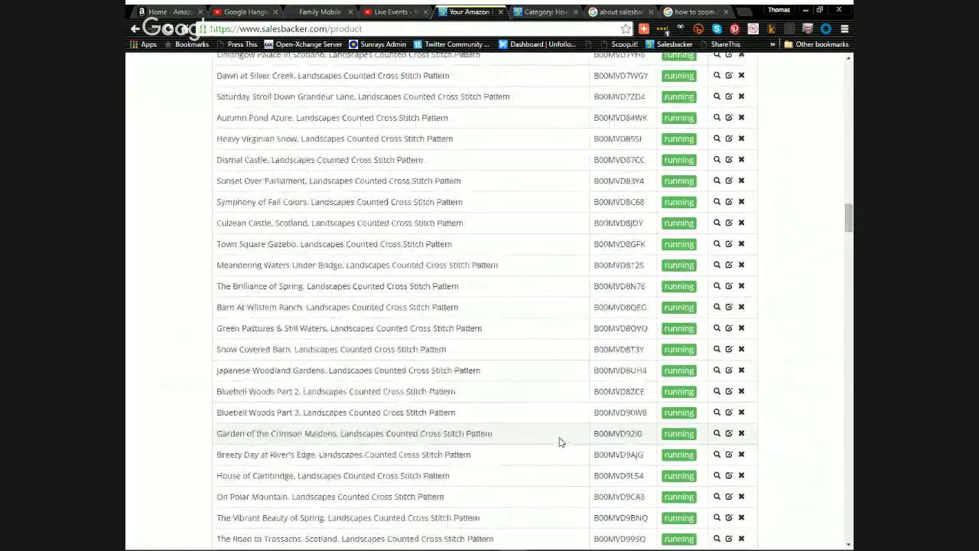
scroll(559, 441, "down", 6)
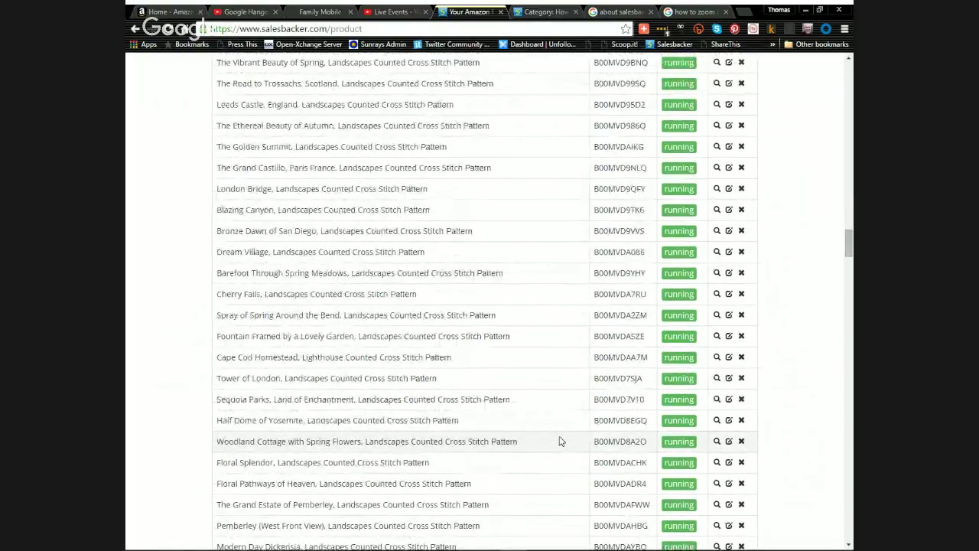
scroll(559, 442, "down", 4)
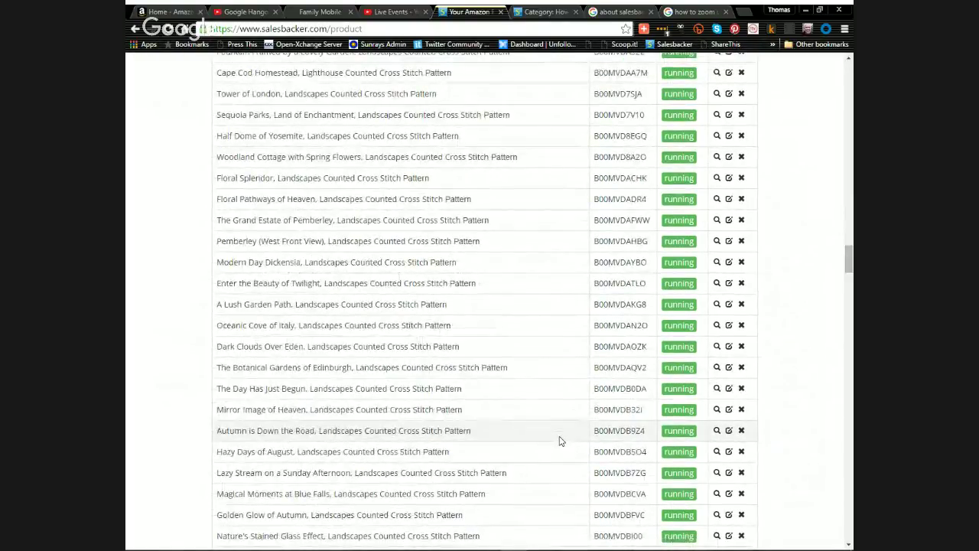
scroll(559, 441, "down", 14)
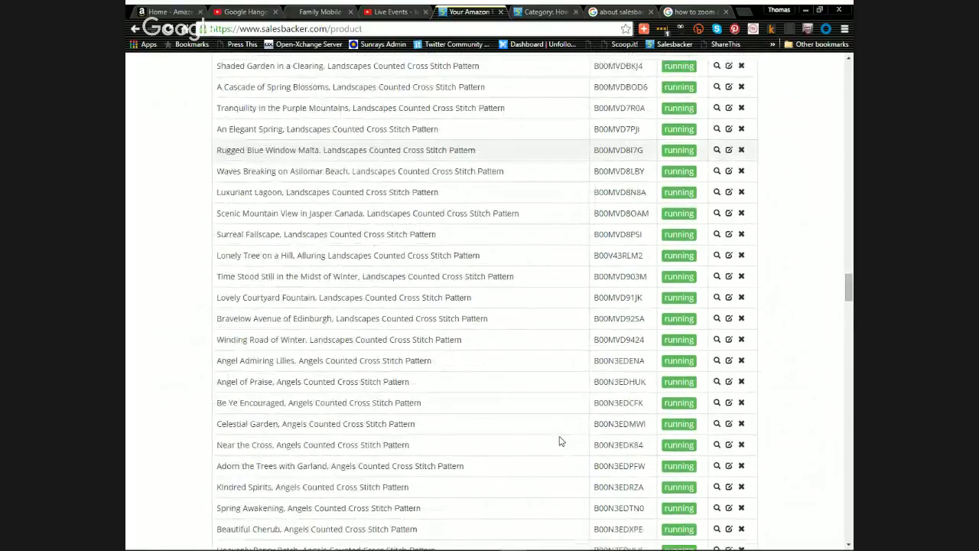
scroll(559, 442, "down", 15)
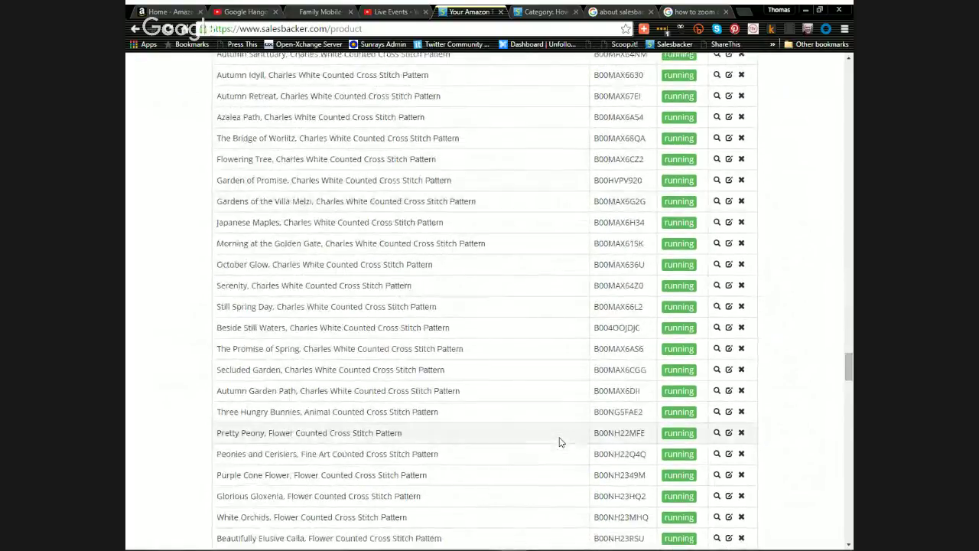
scroll(559, 441, "down", 15)
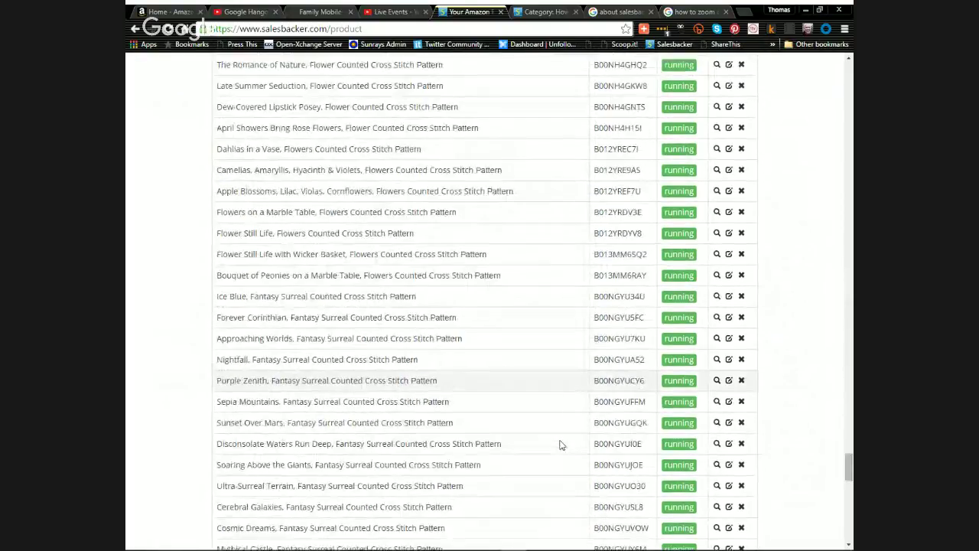
scroll(561, 444, "down", 15)
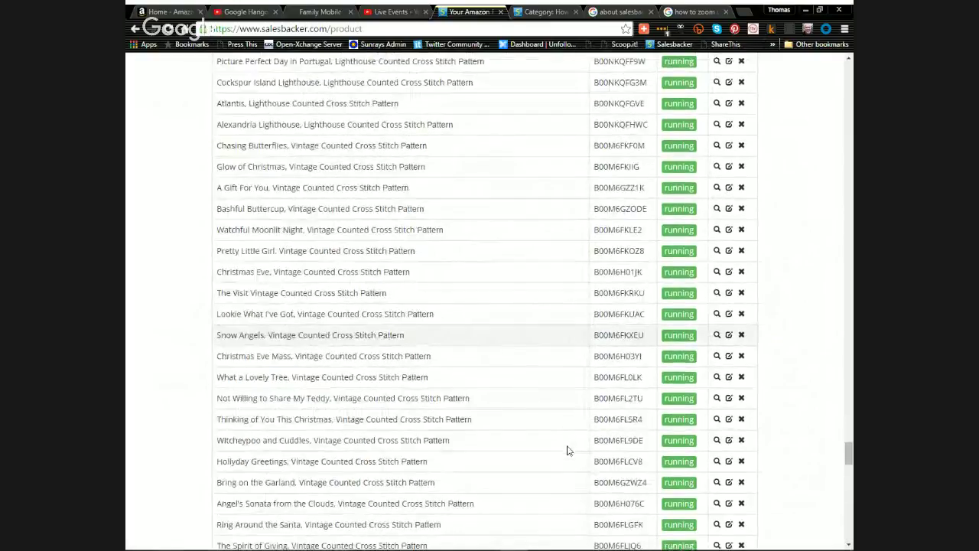
scroll(569, 456, "down", 15)
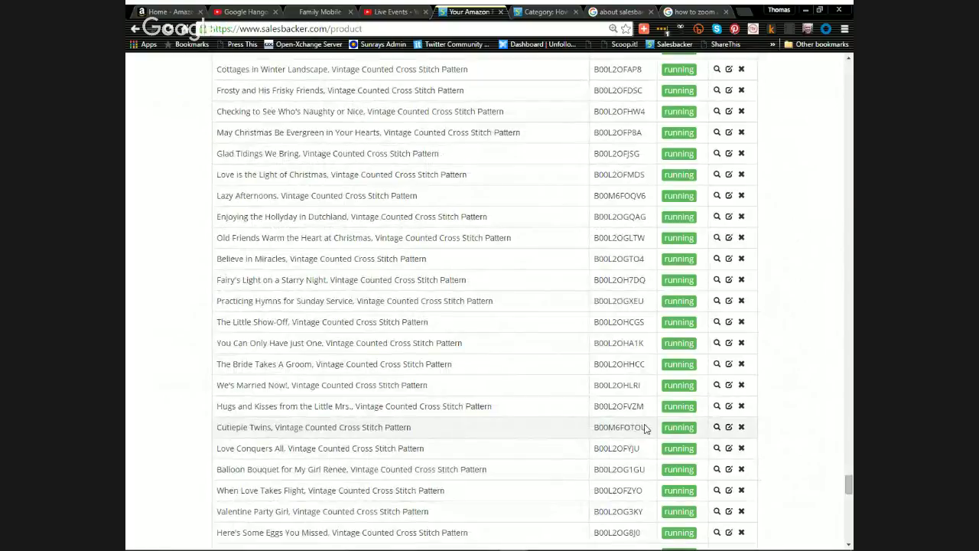
- Examine the remaining vintage and fine art patterns in the product list, looking for products without a running email campaign
scroll(646, 429, "up", 10)
scroll(646, 430, "down", 10)
scroll(634, 430, "up", 2)
scroll(631, 429, "down", 15)
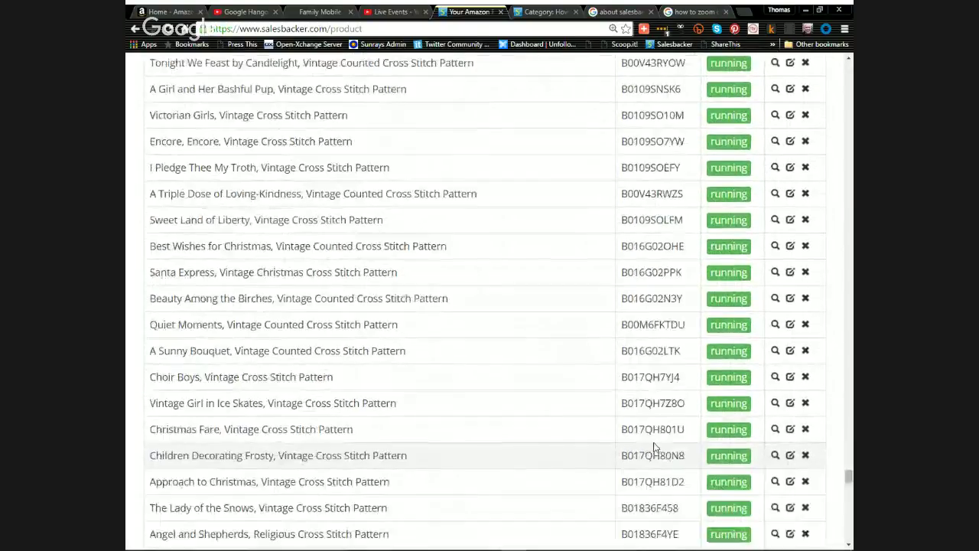
scroll(657, 483, "down", 20)
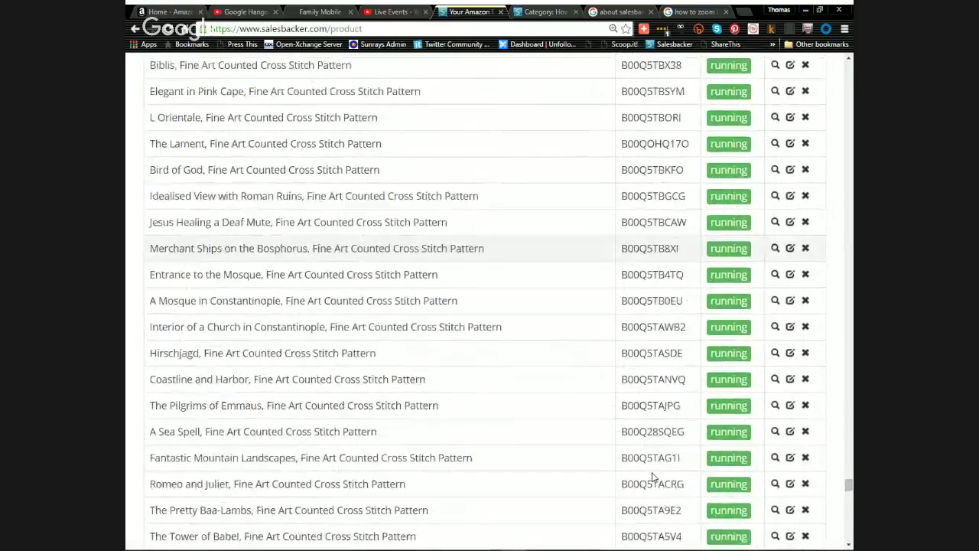
scroll(651, 483, "down", 15)
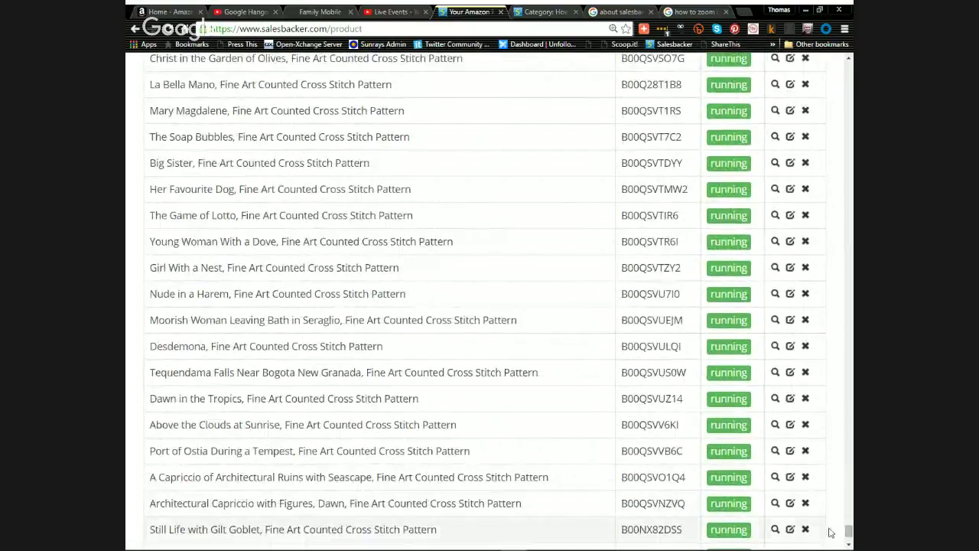
scroll(798, 505, "down", 15)
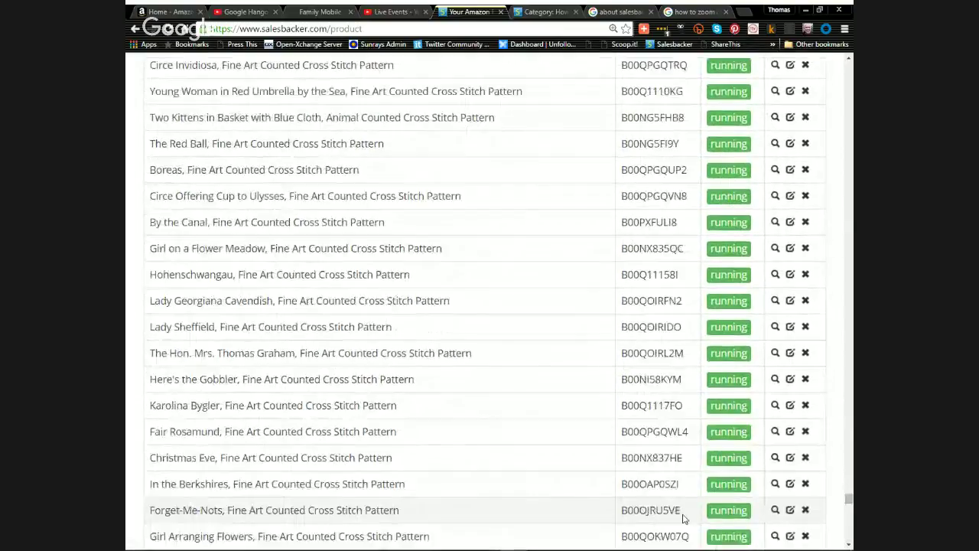
scroll(679, 520, "down", 15)
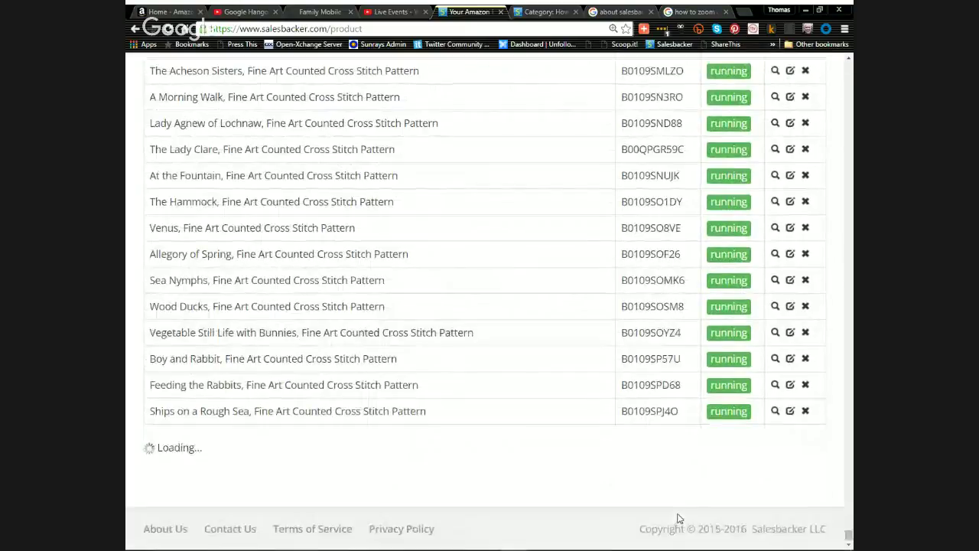
scroll(675, 511, "down", 15)
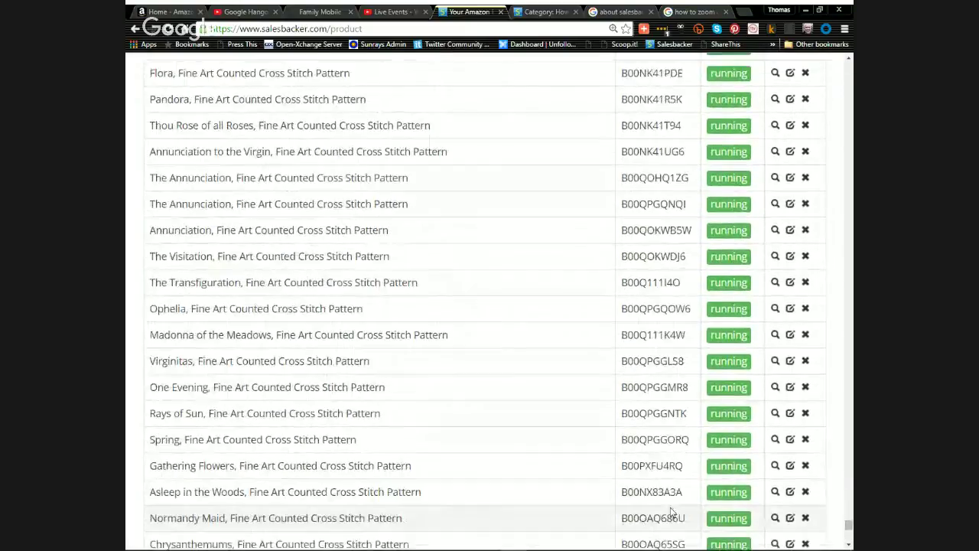
scroll(667, 505, "down", 15)
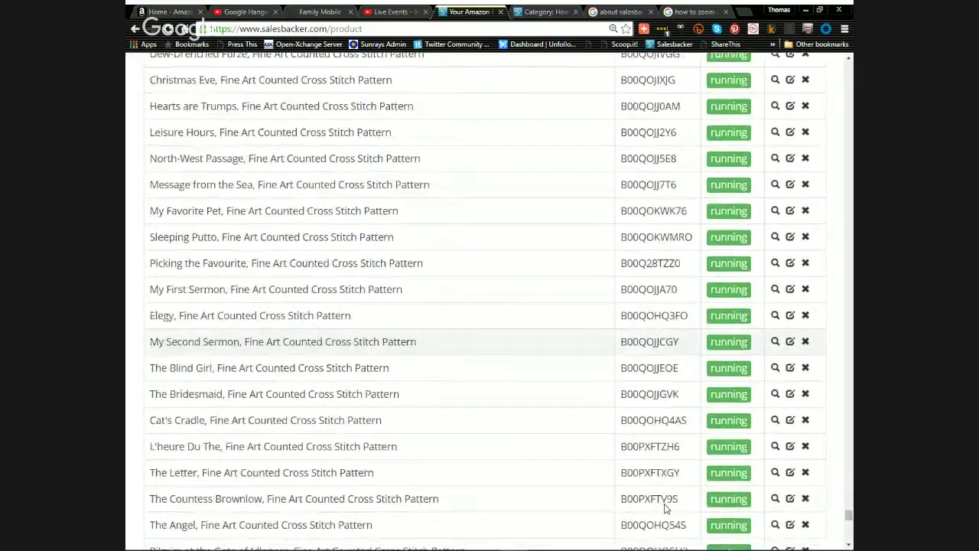
scroll(663, 512, "down", 5)
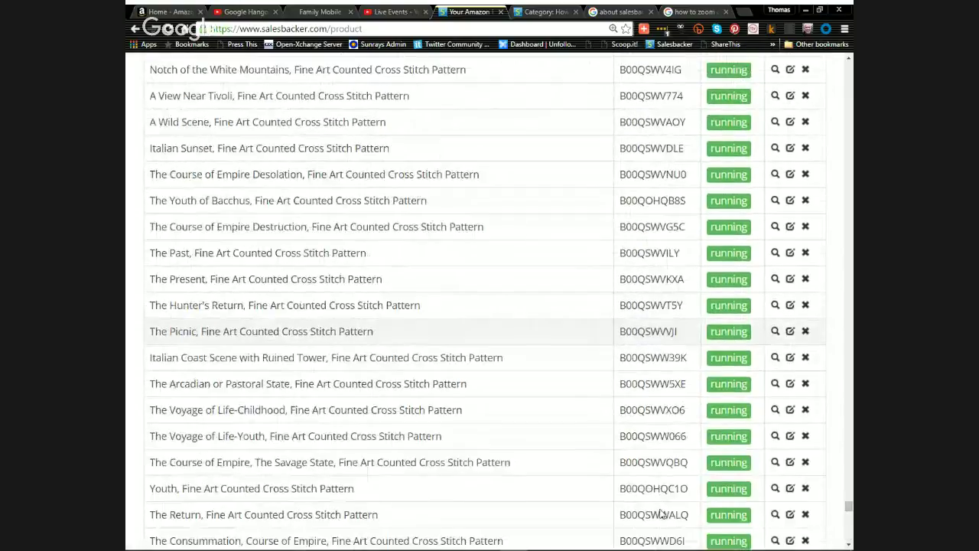
scroll(663, 514, "down", 20)
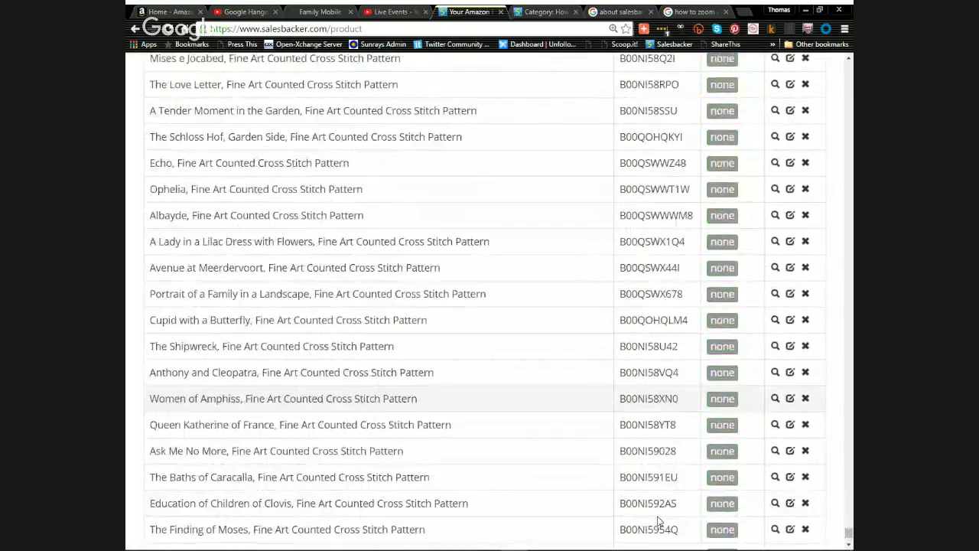
scroll(659, 520, "up", 6)
scroll(665, 528, "down", 2)
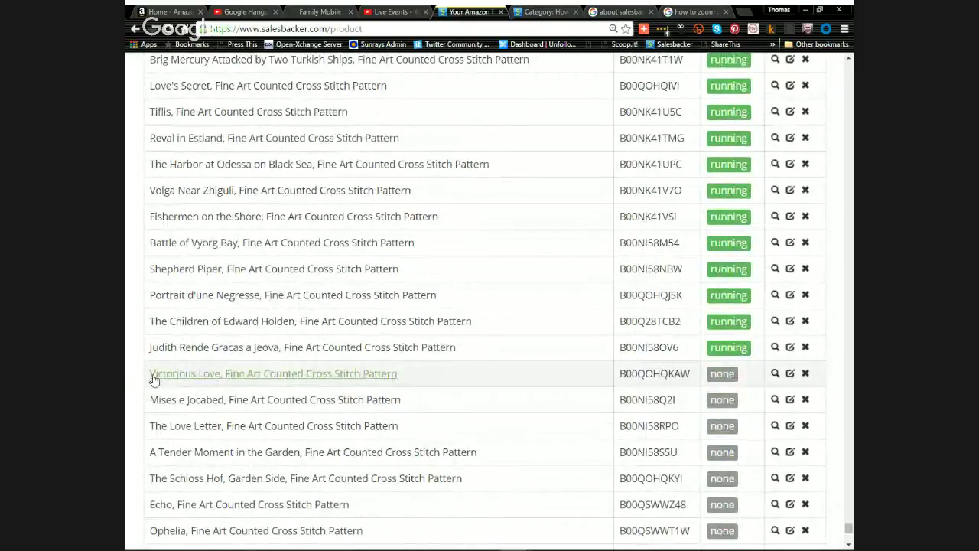
- Assign the Review/Feedback Combo email campaign to the Victorious Love cross stitch pattern and set the campaign running
left_click(774, 374)
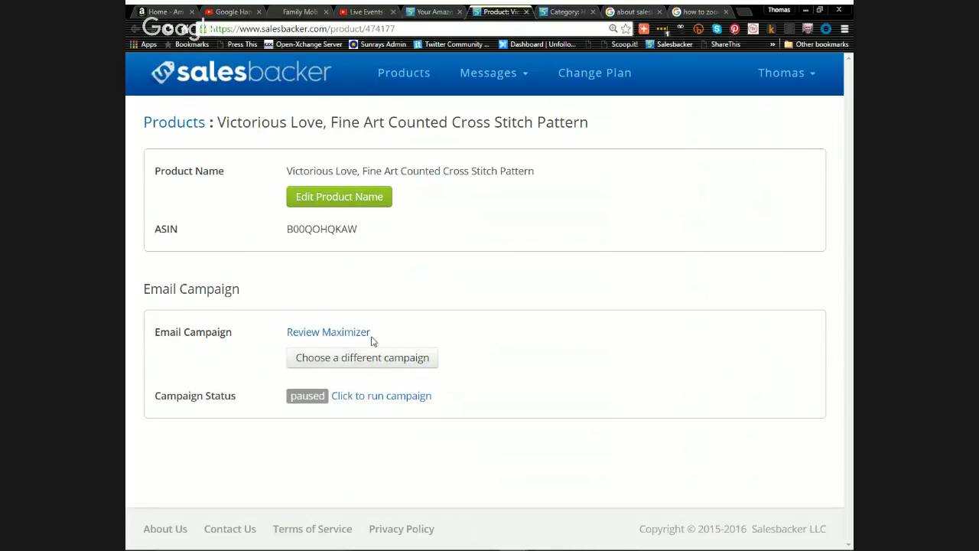
left_click(395, 366)
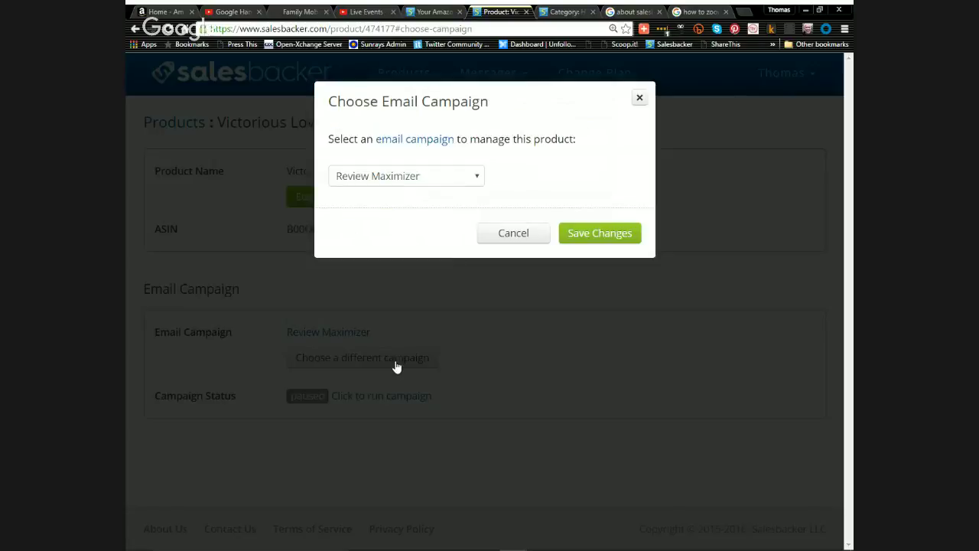
left_click(477, 177)
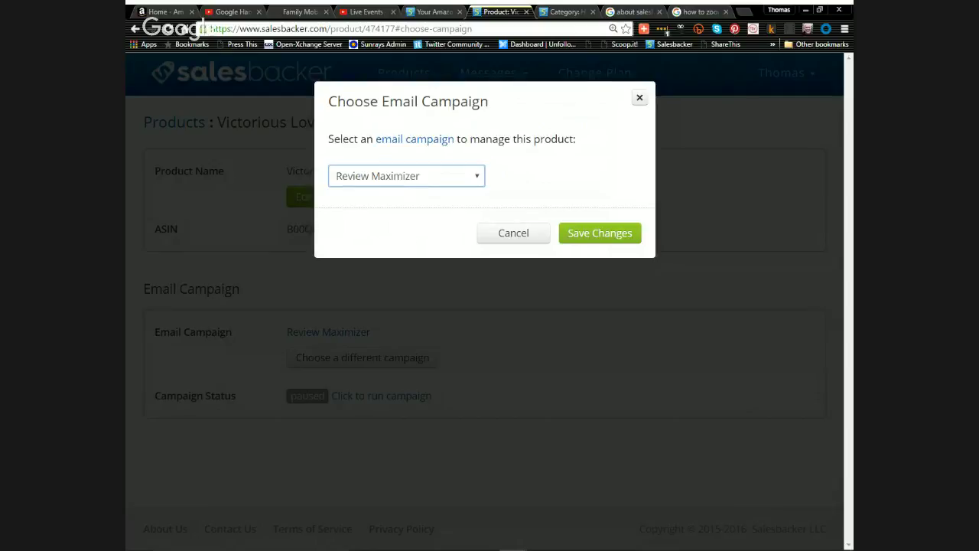
left_click(394, 225)
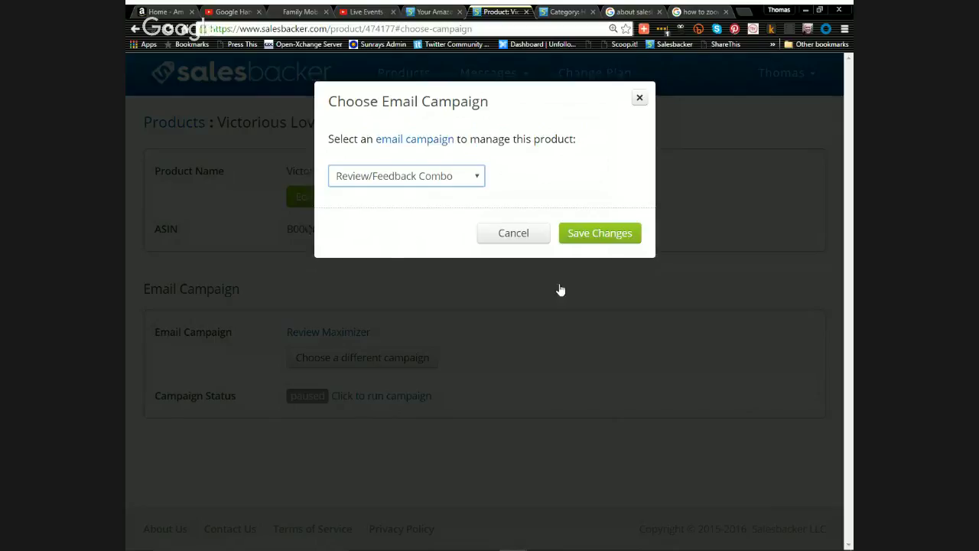
left_click(613, 241)
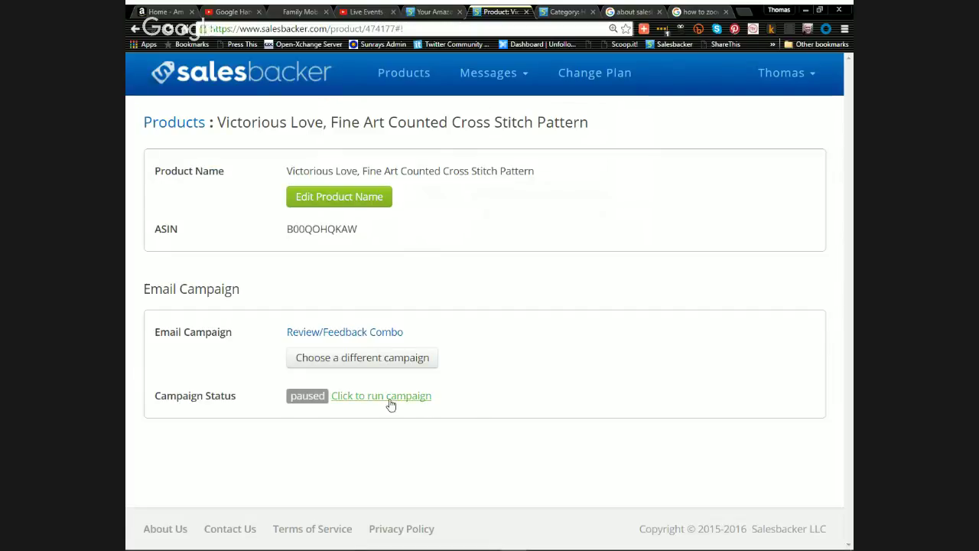
left_click(404, 404)
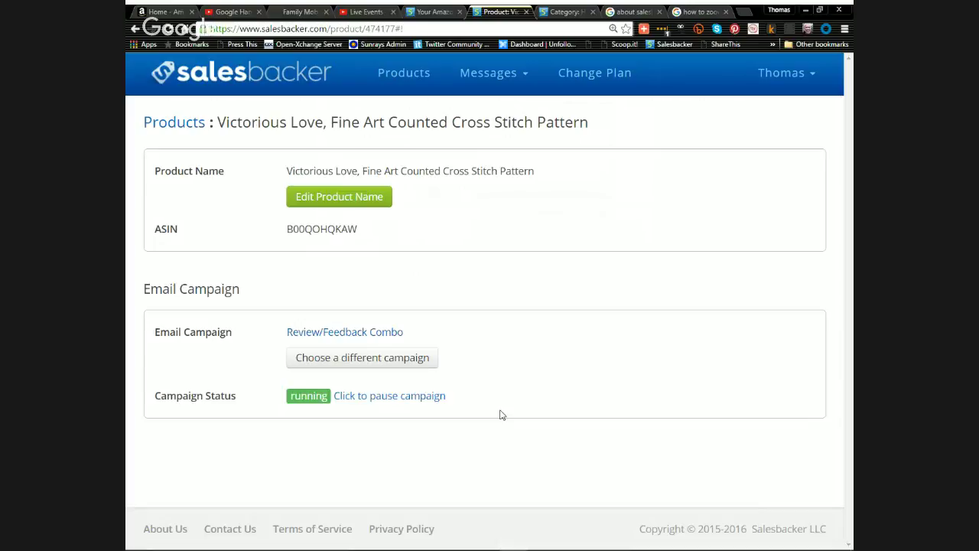
- Open the Review/Feedback Combo email campaign and look over its assigned products and campaign messages
left_click(494, 76)
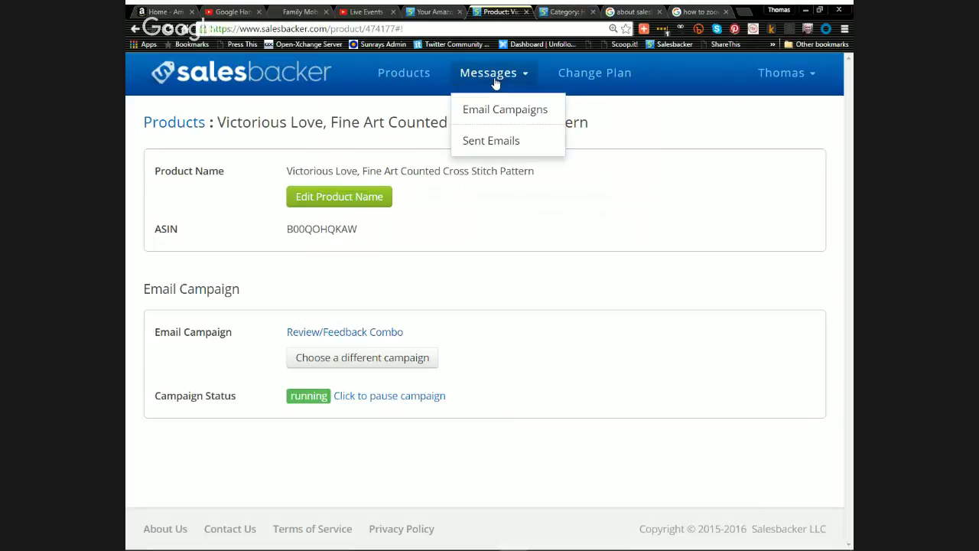
left_click(493, 108)
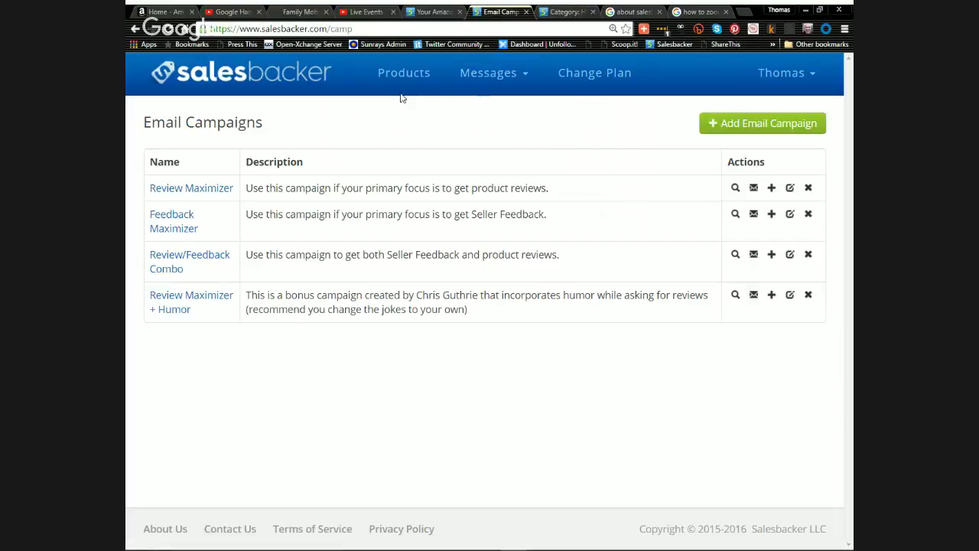
left_click(176, 265)
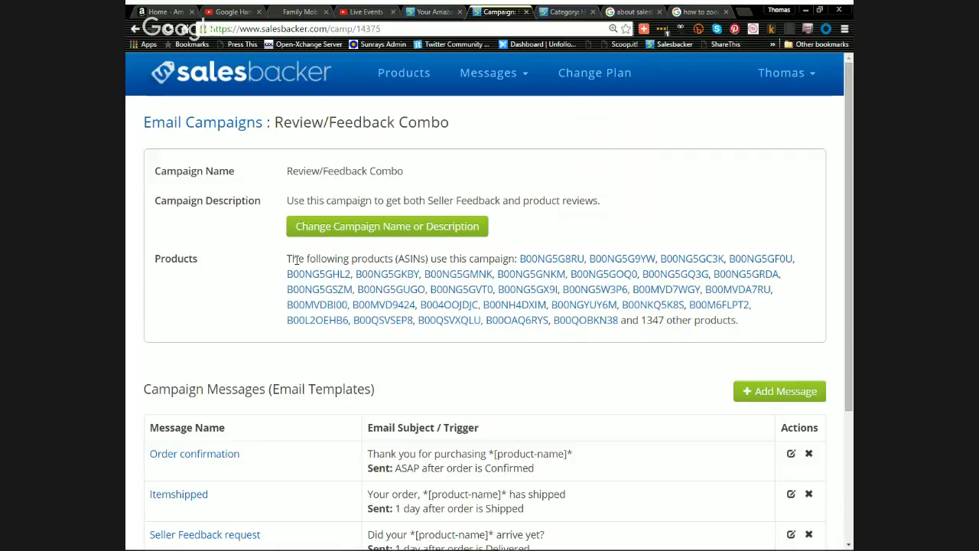
scroll(297, 260, "down", 3)
scroll(296, 264, "down", 2)
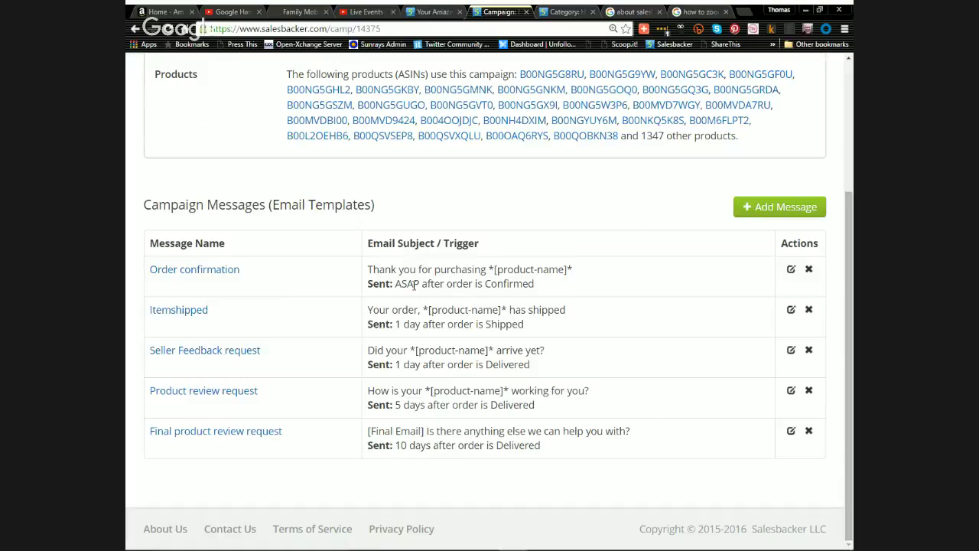
- Highlight in turn the subjects and send triggers of the Order confirmation, Itemshipped, Seller Feedback request and Final product review request messages
left_click_drag(369, 269, 565, 292)
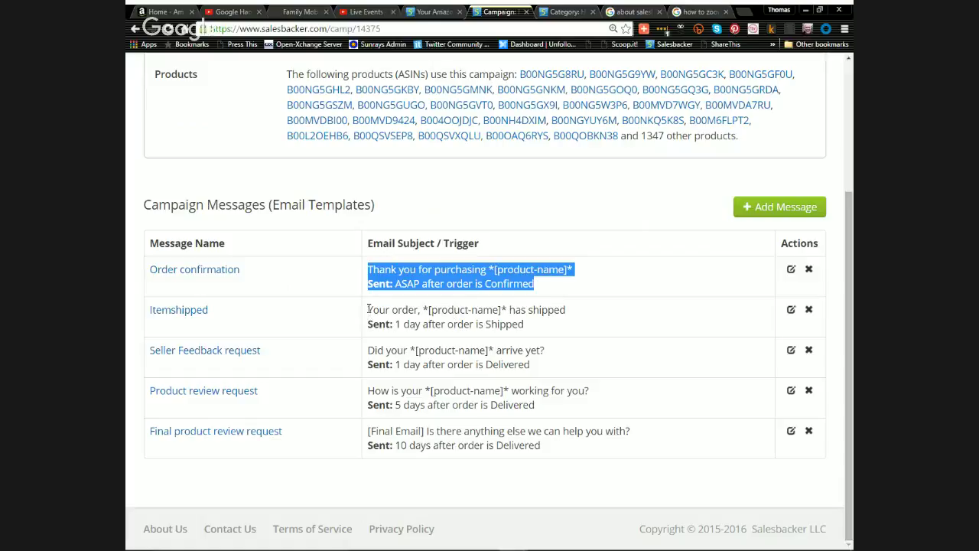
left_click_drag(369, 309, 549, 330)
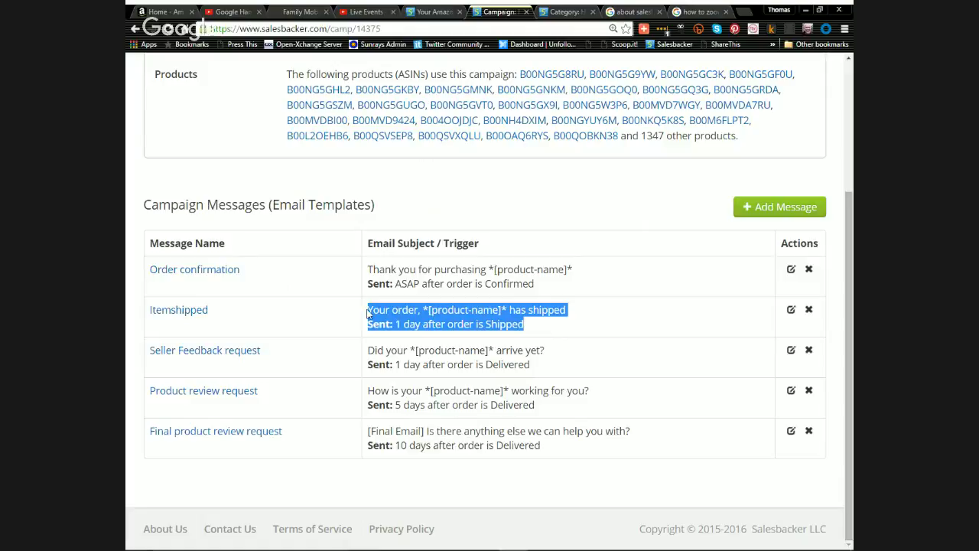
left_click(368, 314)
left_click_drag(368, 310, 525, 327)
left_click(537, 326)
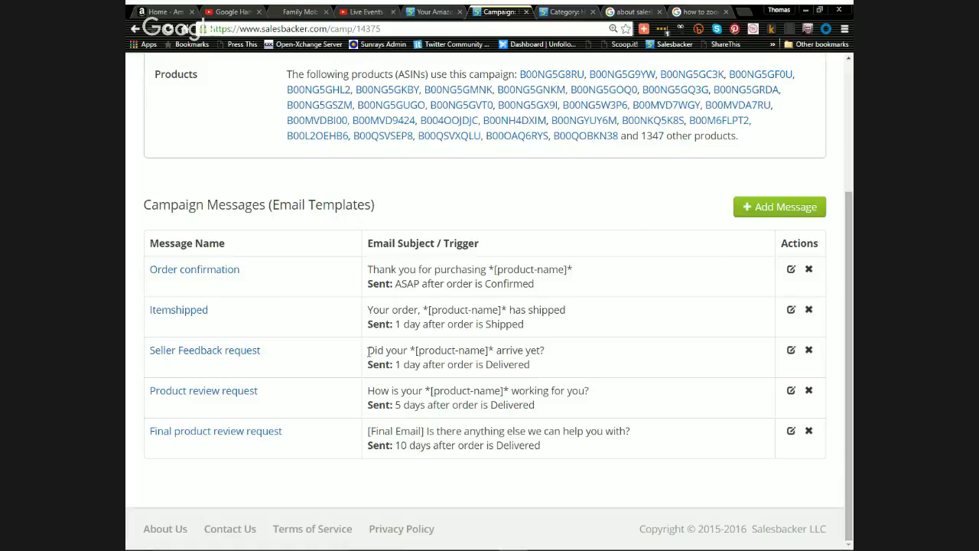
left_click_drag(369, 351, 545, 368)
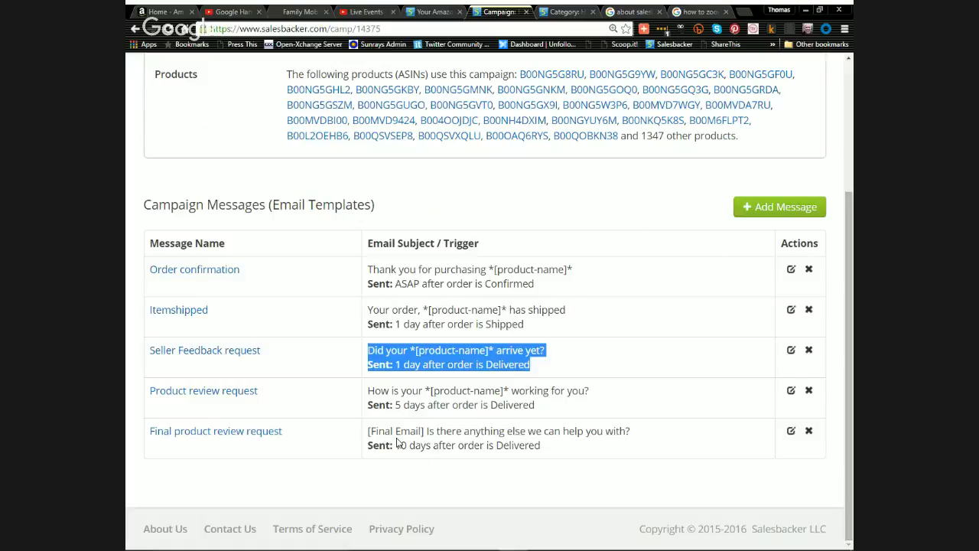
left_click_drag(559, 448, 370, 431)
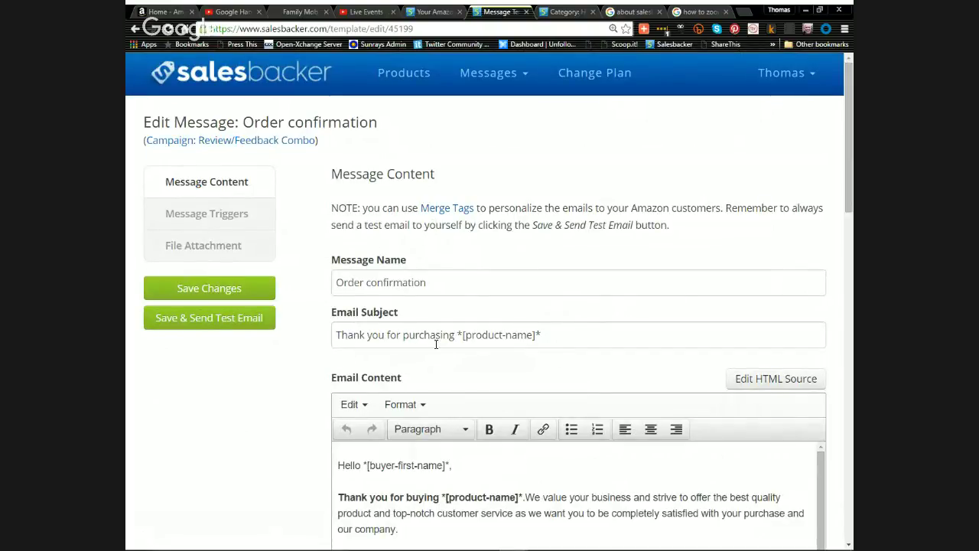
- Open the Order confirmation message, read its full email content, and return to the Review/Feedback Combo campaign's message list
scroll(510, 510, "down", 2)
scroll(511, 510, "up", 2)
left_click_drag(849, 191, 774, 266)
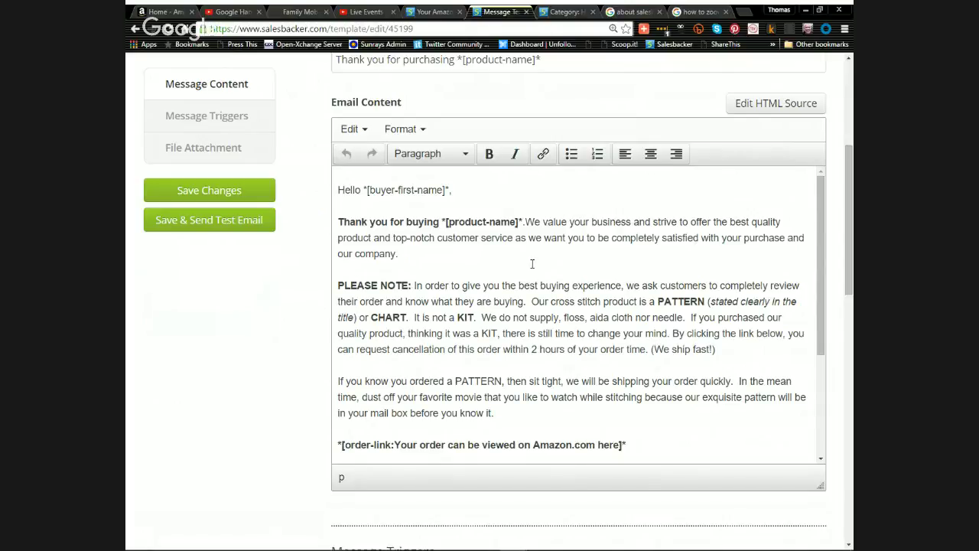
scroll(529, 268, "down", 3)
scroll(515, 284, "up", 2)
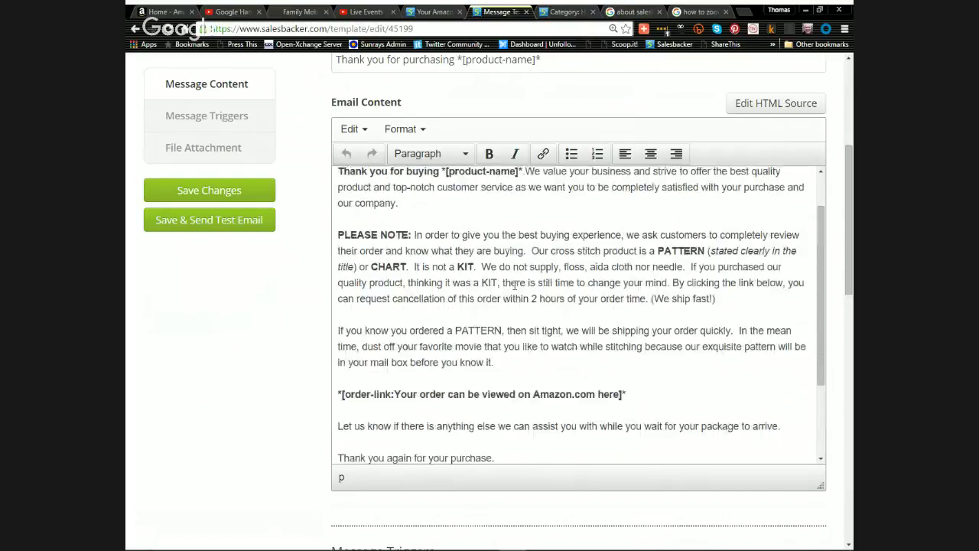
scroll(515, 285, "up", 4)
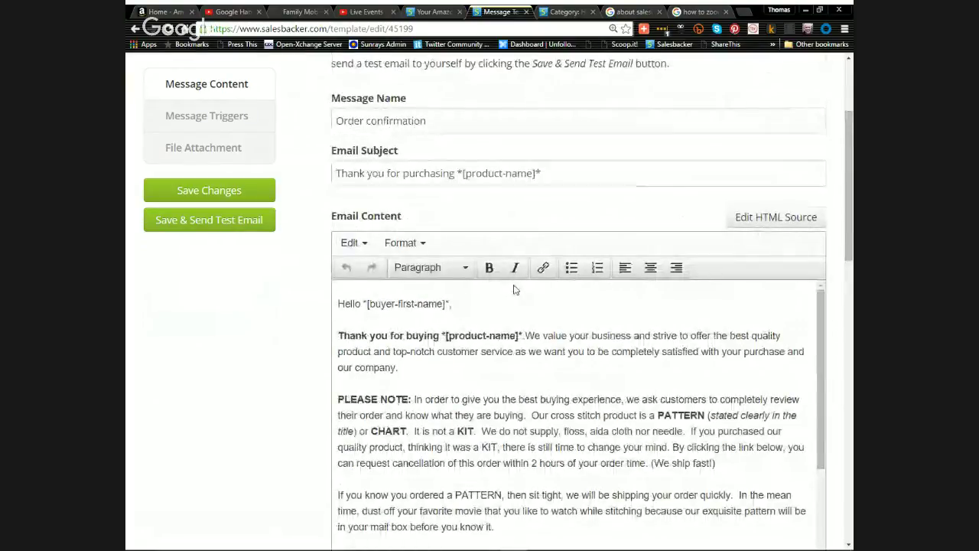
scroll(515, 290, "down", 3)
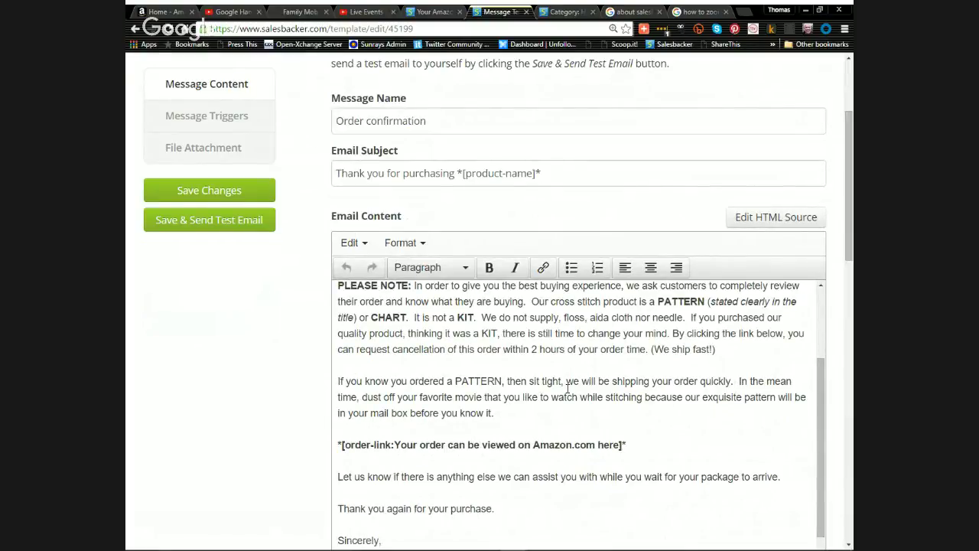
scroll(567, 388, "down", 1)
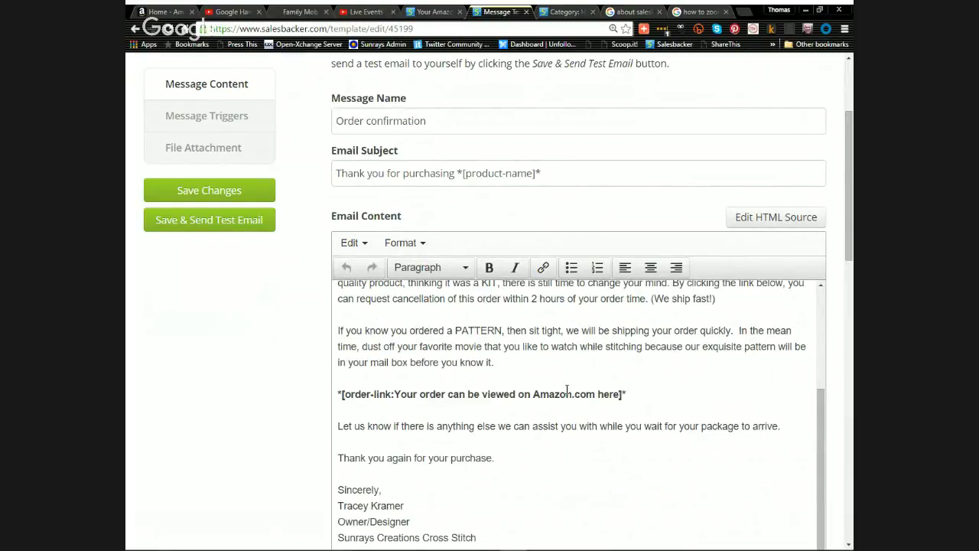
scroll(567, 389, "down", 2)
scroll(567, 388, "up", 5)
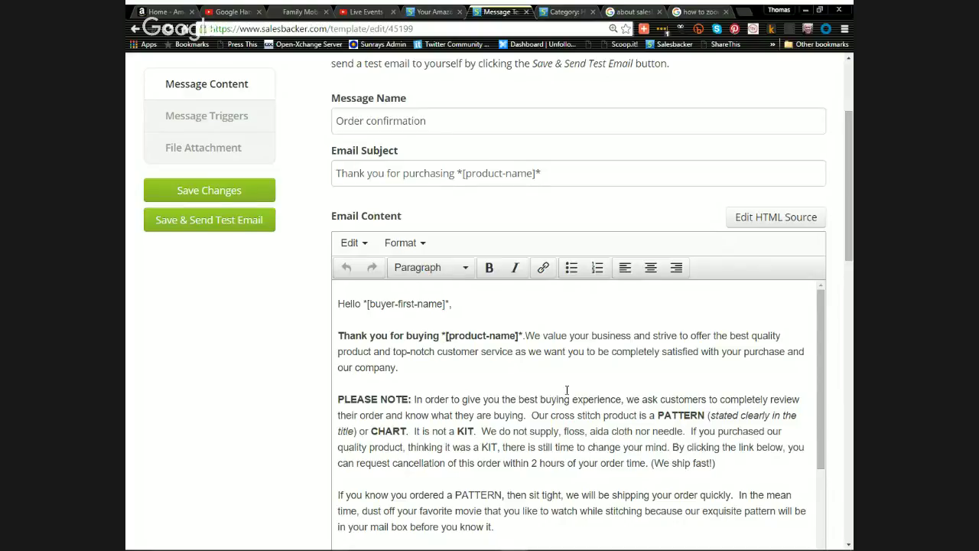
scroll(566, 391, "down", 10)
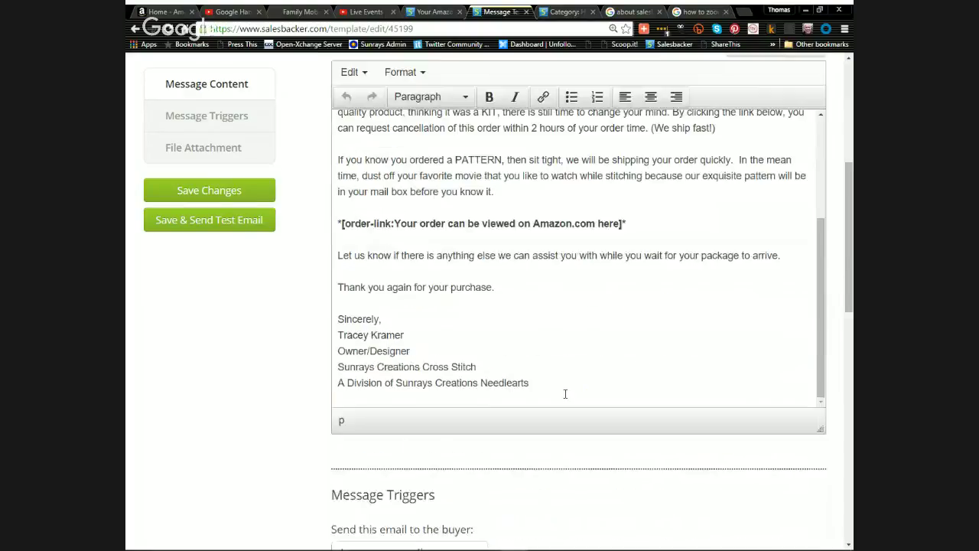
scroll(565, 396, "up", 10)
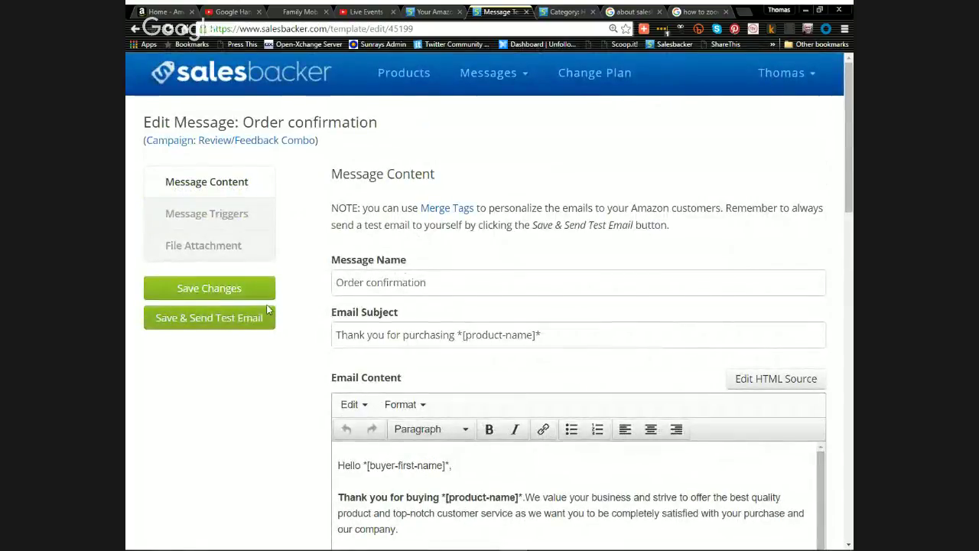
left_click(225, 144)
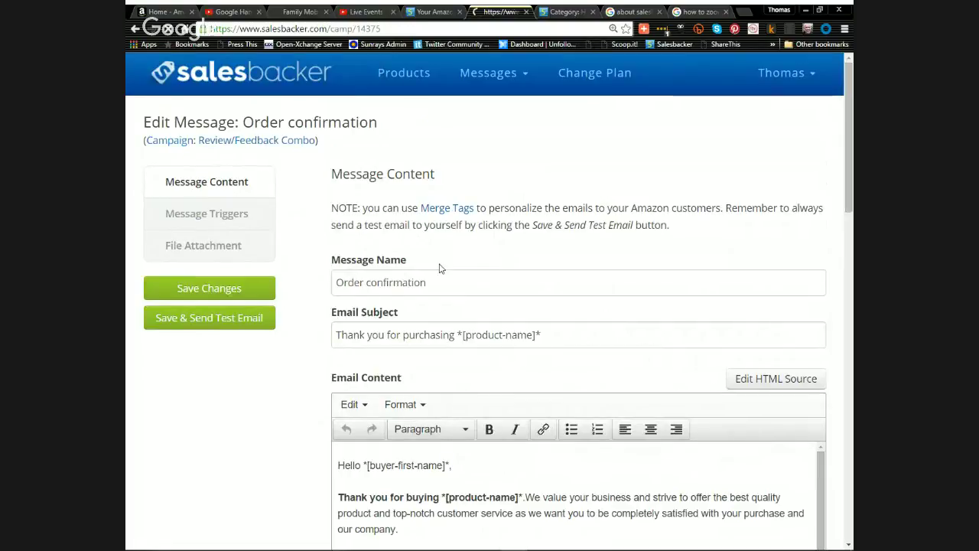
scroll(436, 266, "down", 3)
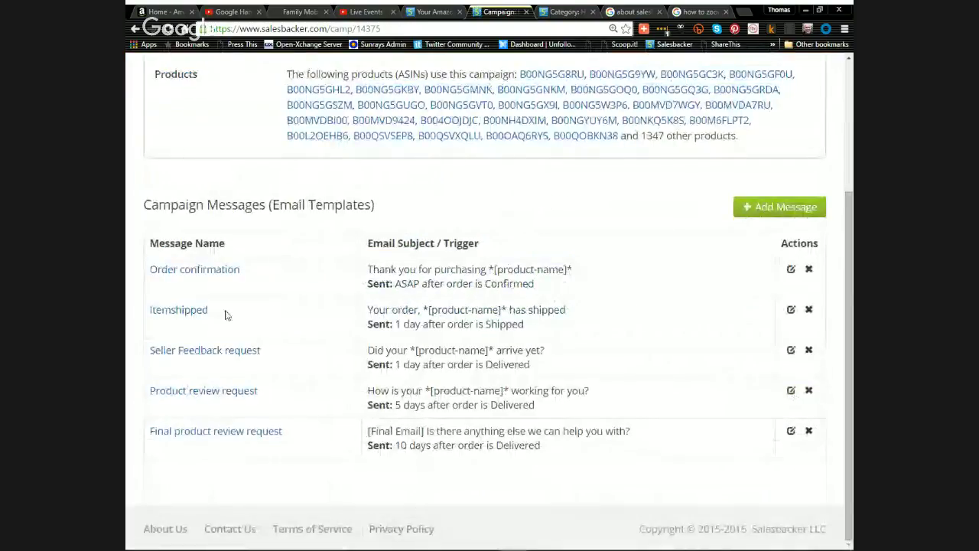
- Open the Itemshipped message, read its full email content, and return to the Review/Feedback Combo campaign
left_click(200, 313)
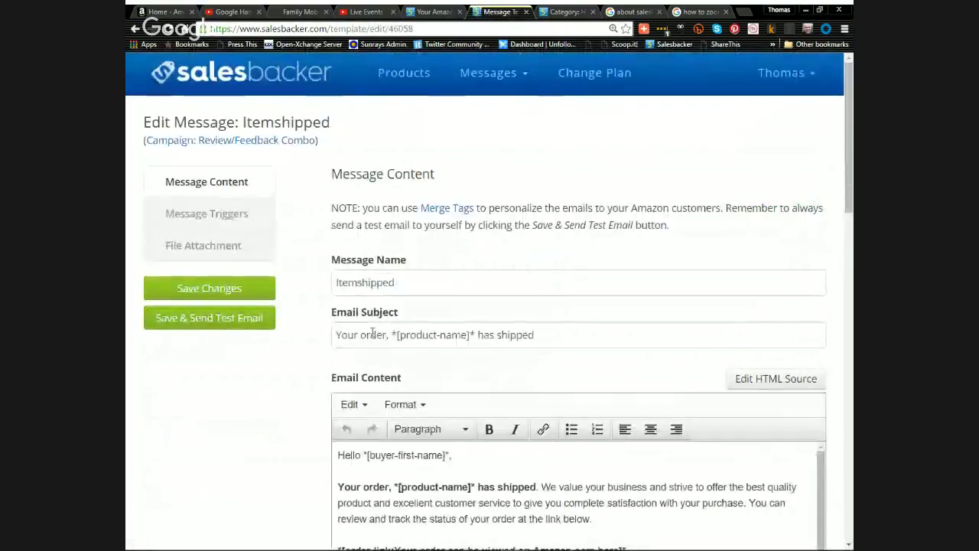
scroll(346, 308, "down", 2)
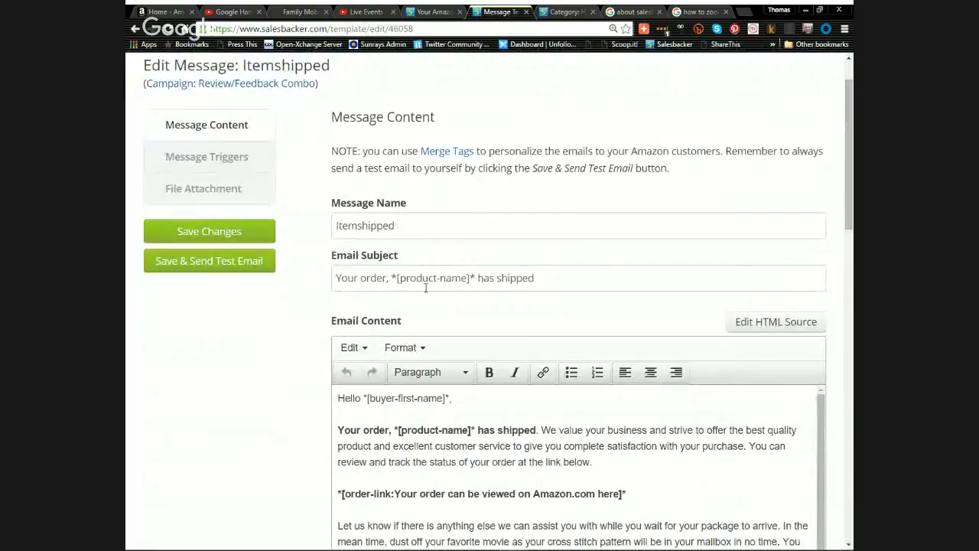
scroll(510, 350, "down", 1)
scroll(509, 349, "down", 1)
scroll(437, 277, "up", 3)
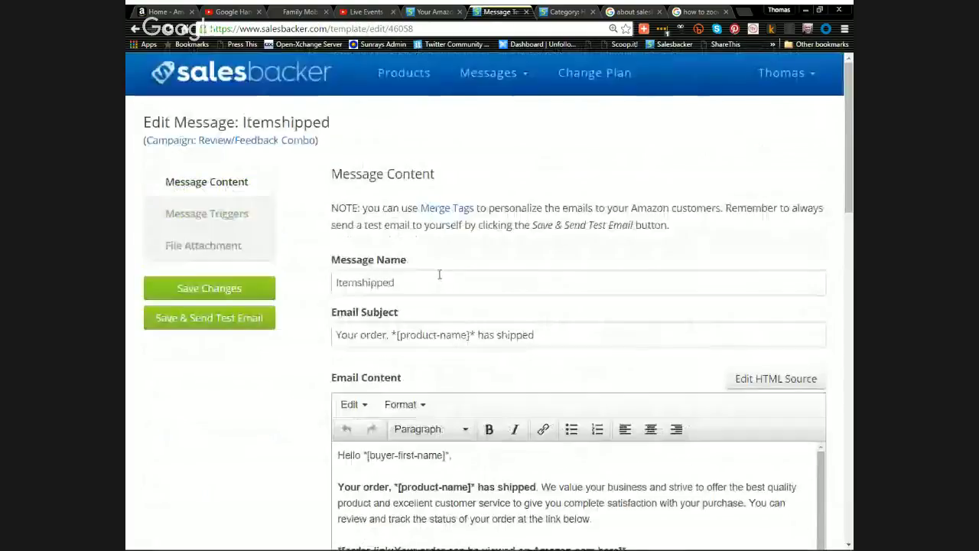
scroll(439, 276, "down", 3)
scroll(441, 274, "up", 1)
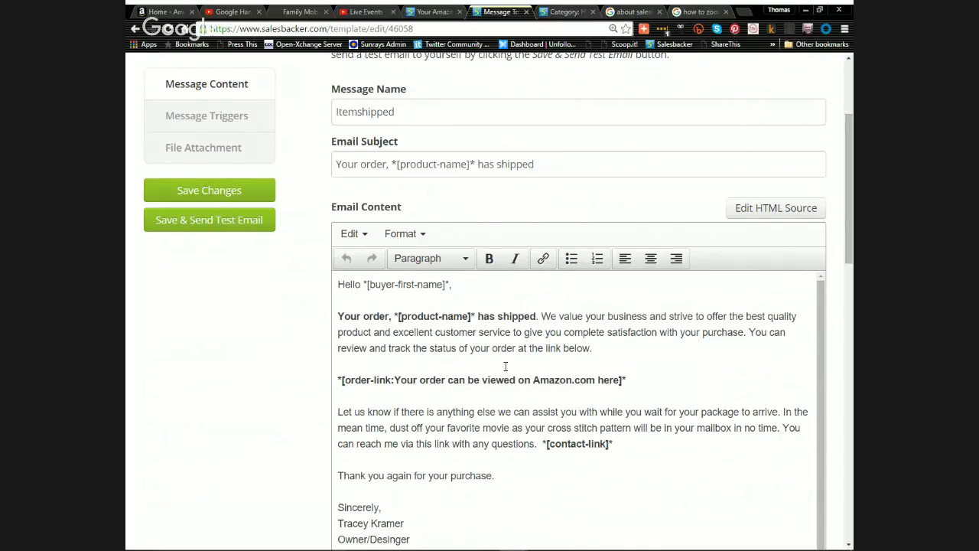
scroll(505, 366, "up", 3)
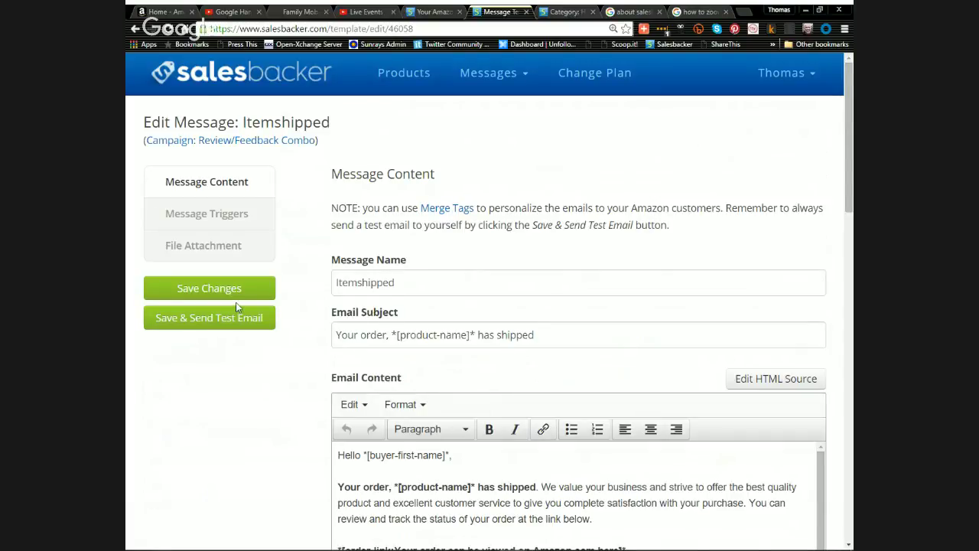
left_click(232, 147)
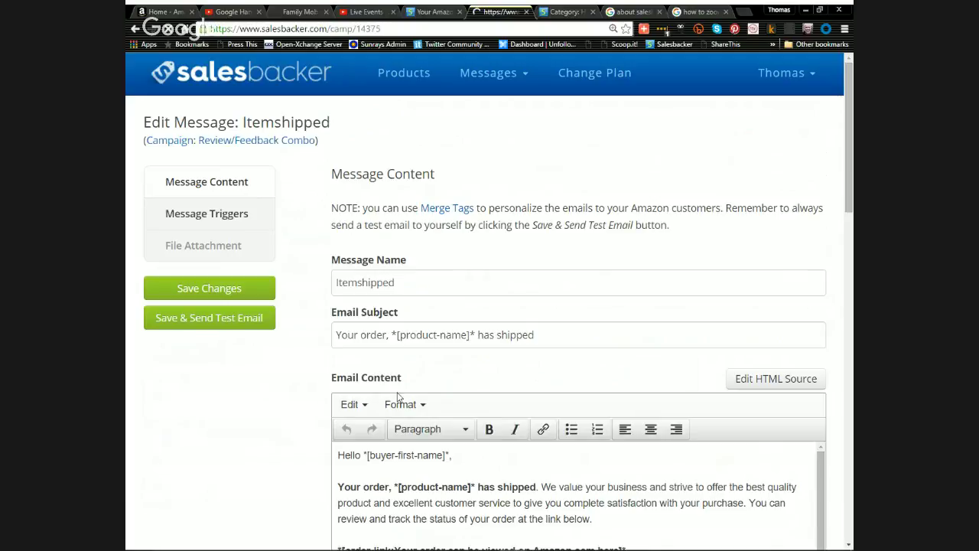
- Open the Seller Feedback request message, read its email content down to the signature, and return to the Review/Feedback Combo campaign
scroll(412, 403, "down", 2)
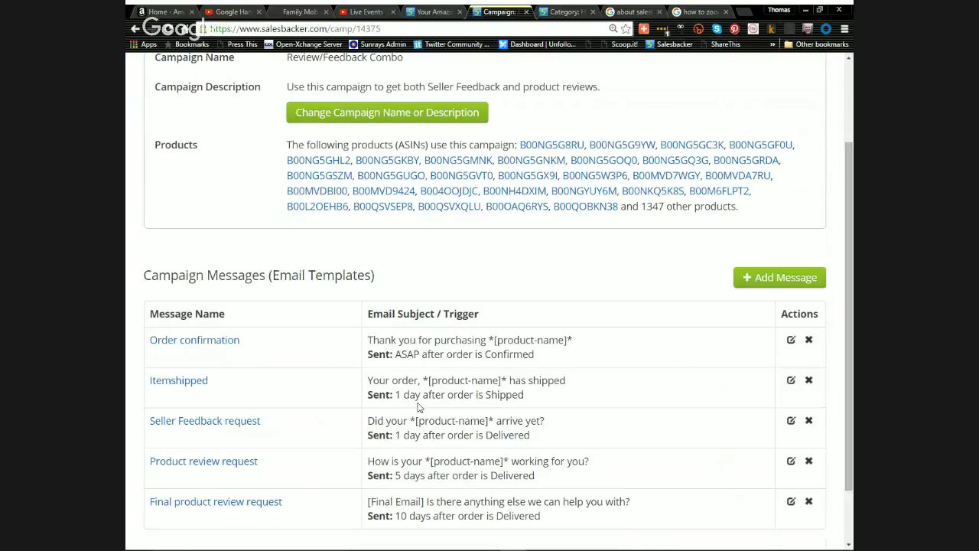
left_click(238, 424)
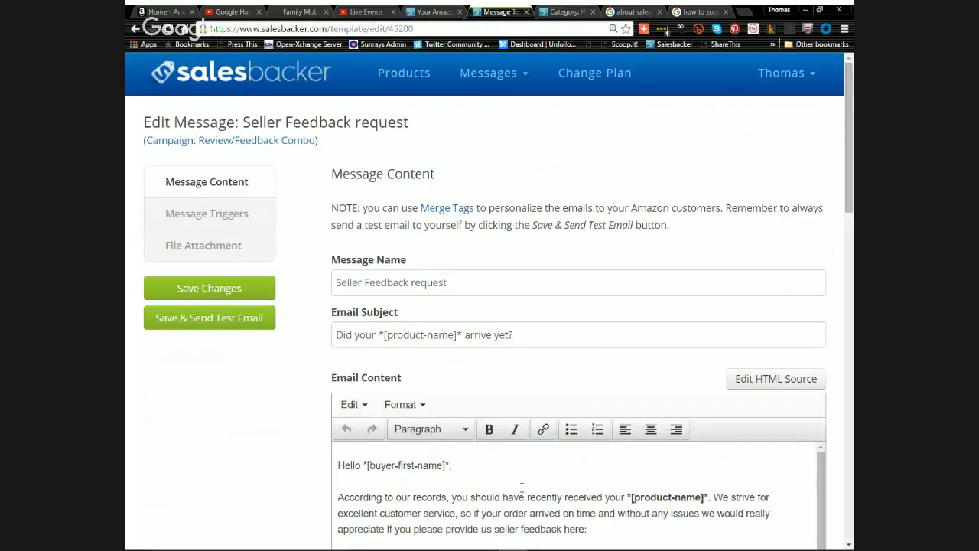
scroll(521, 488, "down", 3)
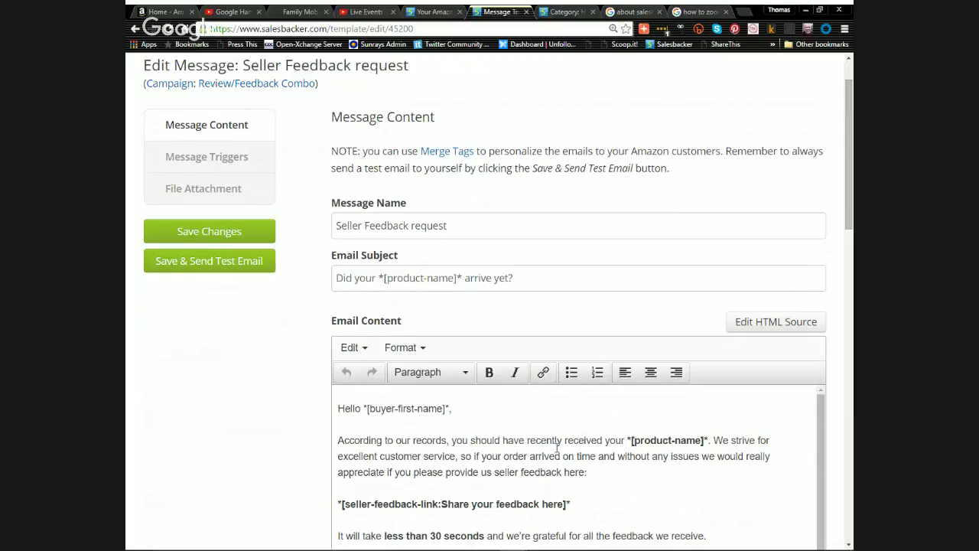
scroll(557, 450, "down", 1)
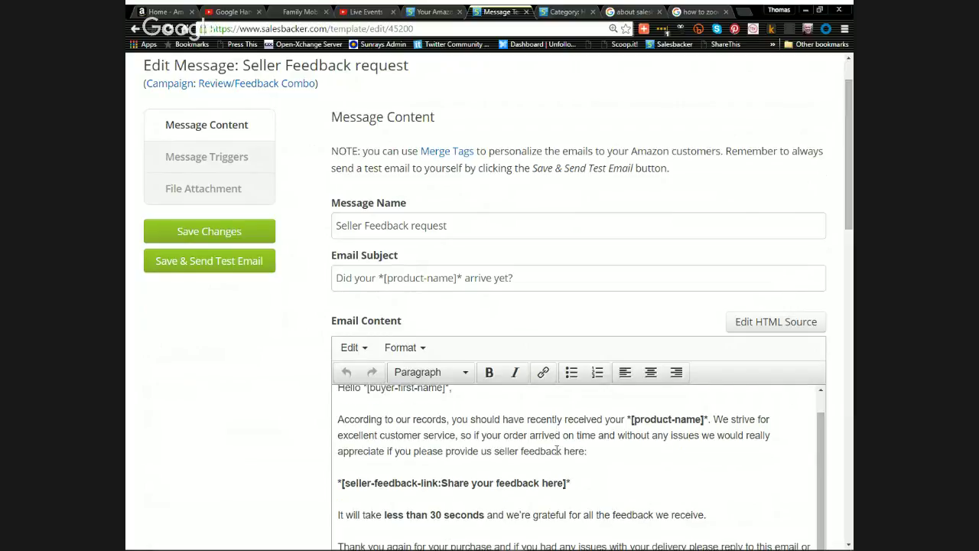
scroll(612, 459, "down", 1)
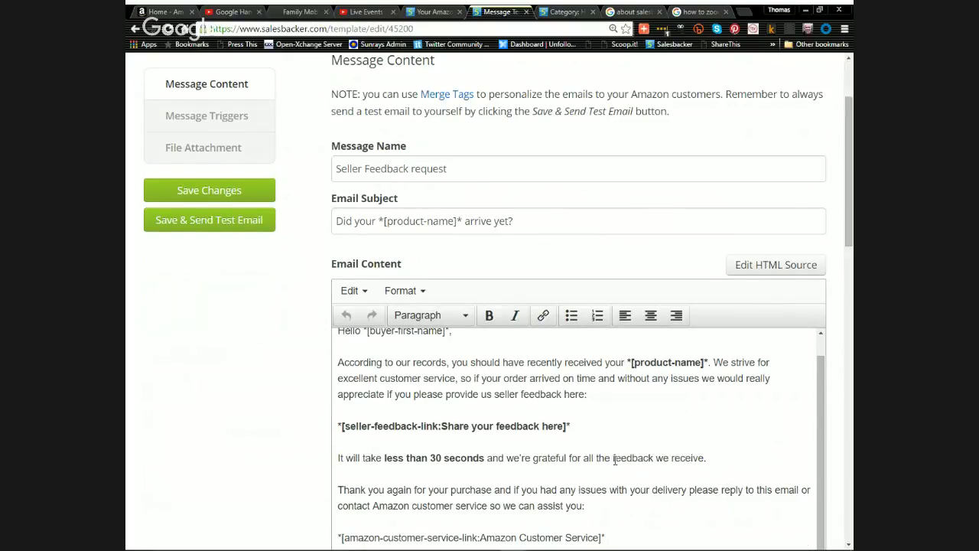
scroll(614, 460, "down", 1)
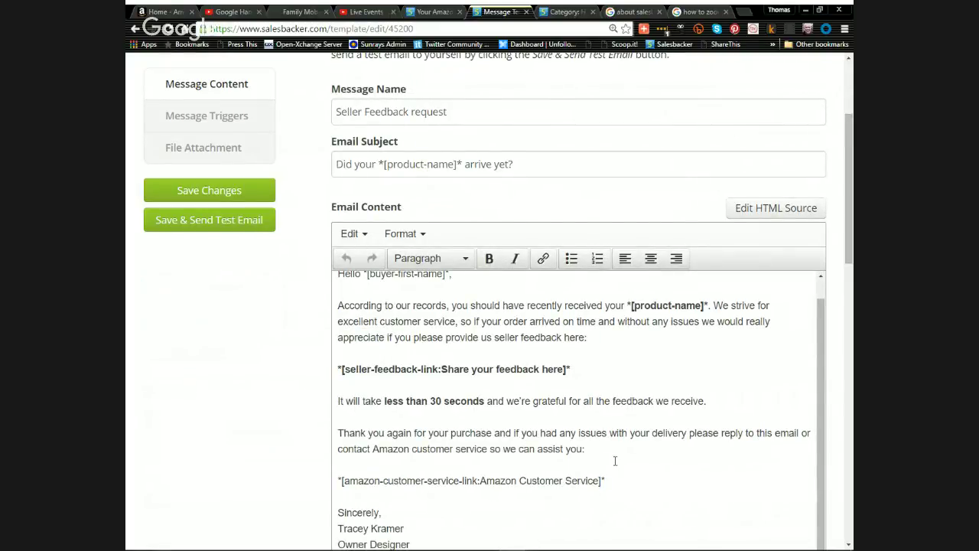
scroll(614, 460, "down", 1)
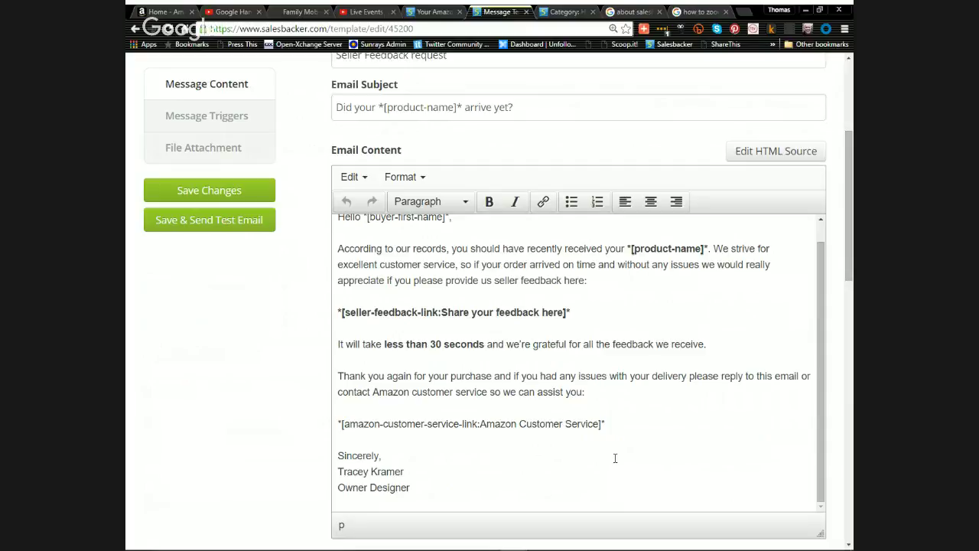
scroll(586, 428, "up", 5)
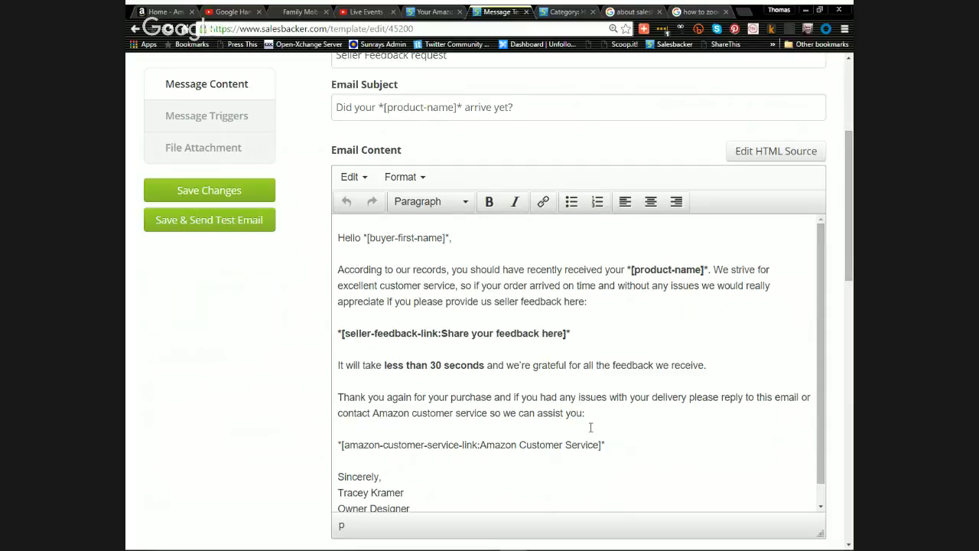
left_click(262, 141)
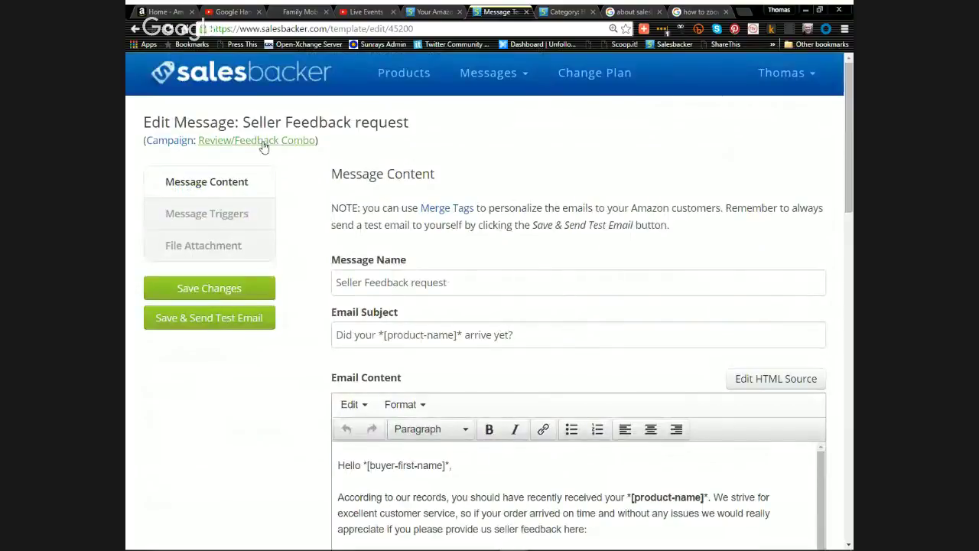
- Open the Product review request message, read its email content including the review link section, and return to the Review/Feedback Combo campaign
scroll(276, 279, "down", 3)
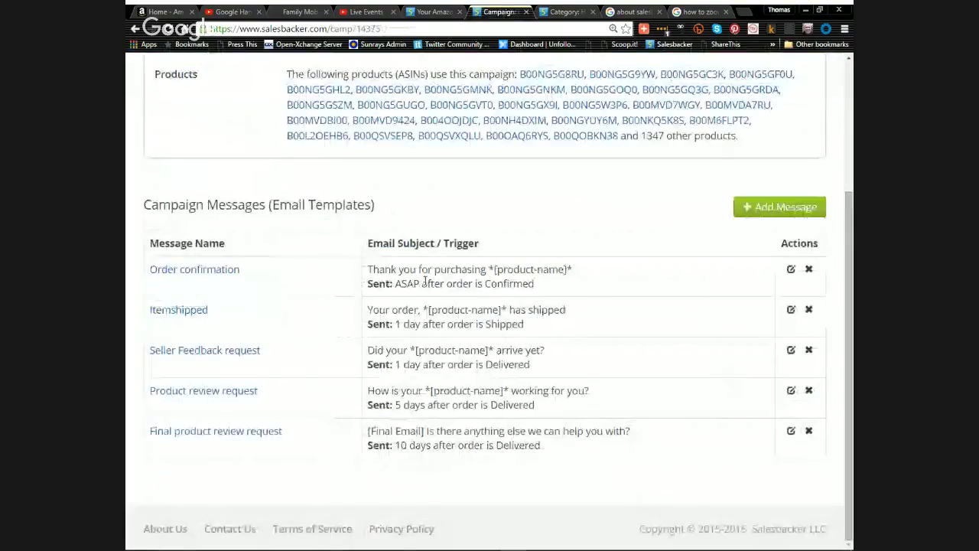
left_click(211, 395)
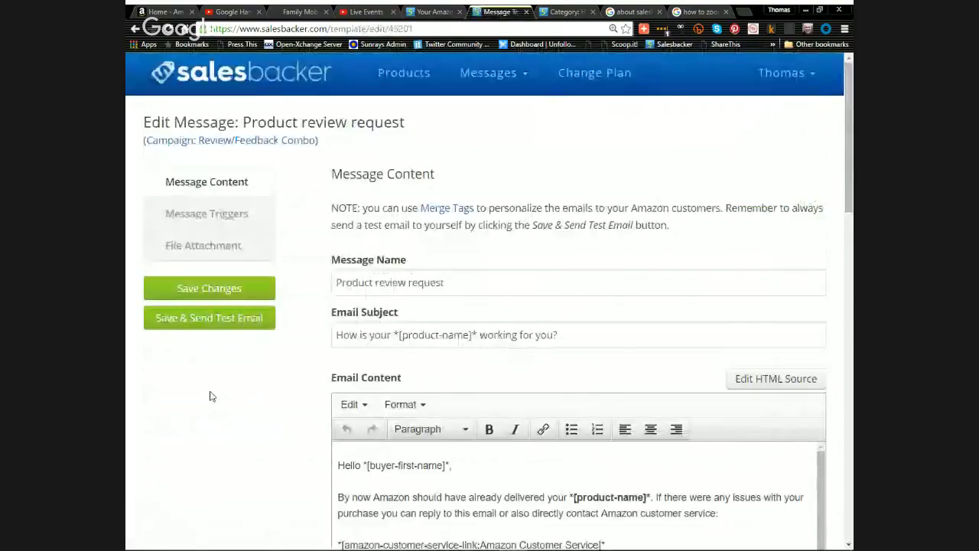
scroll(365, 480, "down", 3)
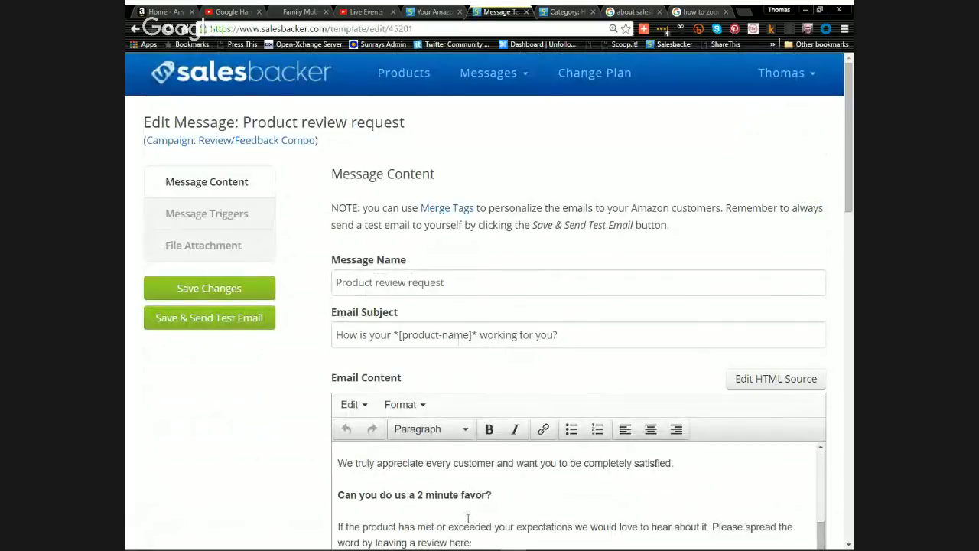
scroll(318, 498, "down", 3)
scroll(357, 487, "up", 5)
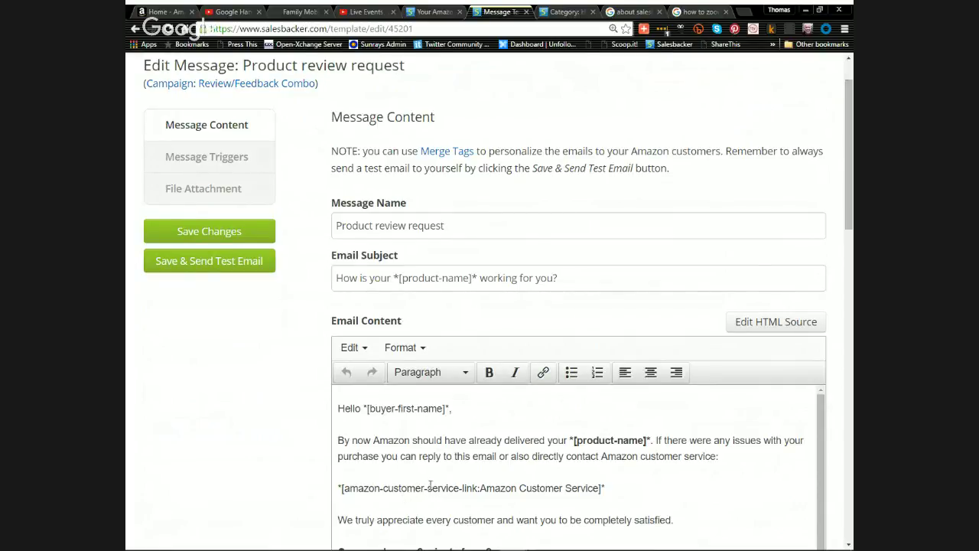
scroll(431, 486, "down", 2)
scroll(433, 483, "up", 1)
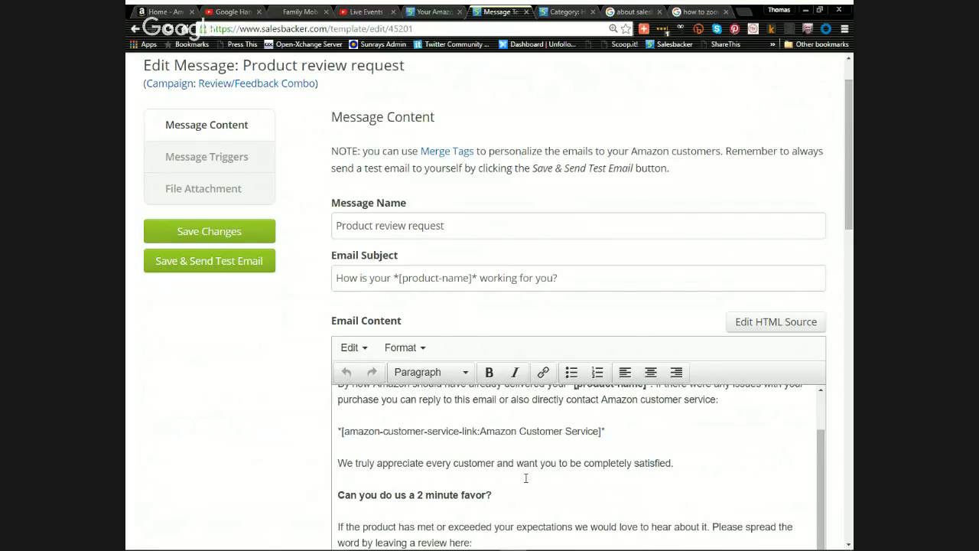
scroll(526, 478, "down", 1)
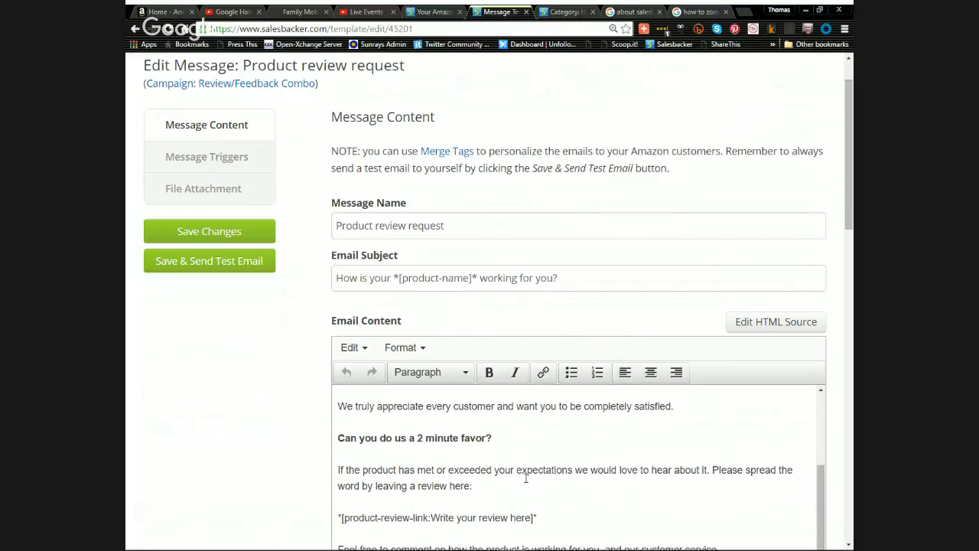
scroll(525, 478, "down", 2)
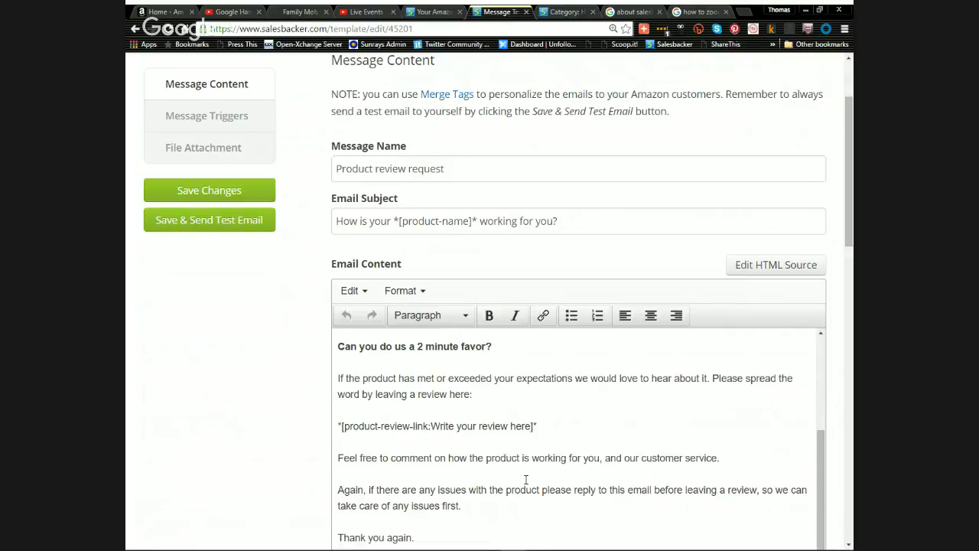
scroll(526, 480, "down", 2)
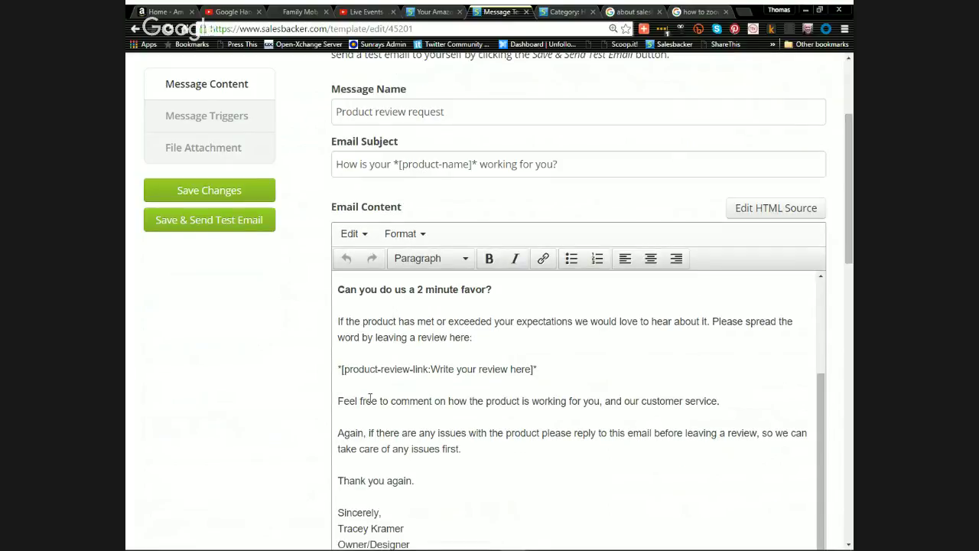
scroll(337, 434, "up", 3)
scroll(338, 433, "up", 5)
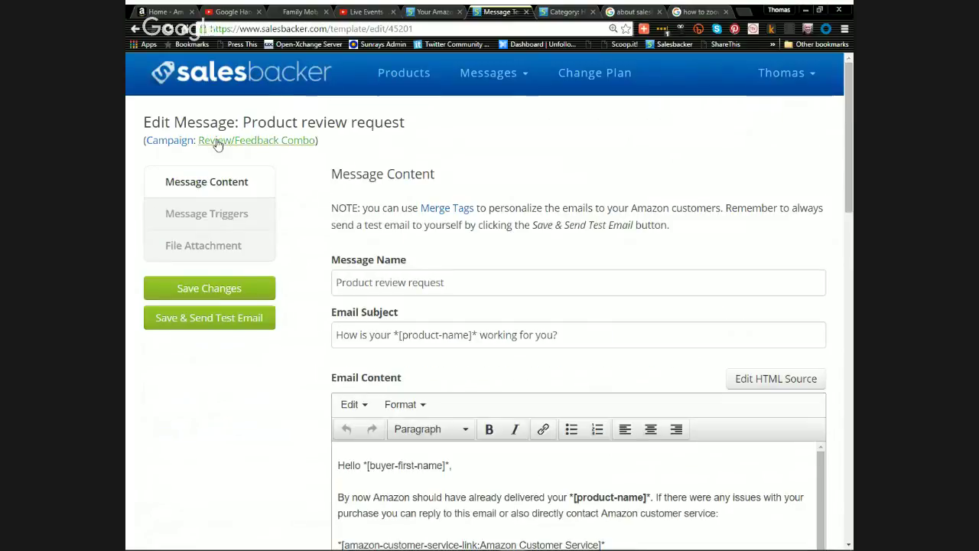
left_click(218, 145)
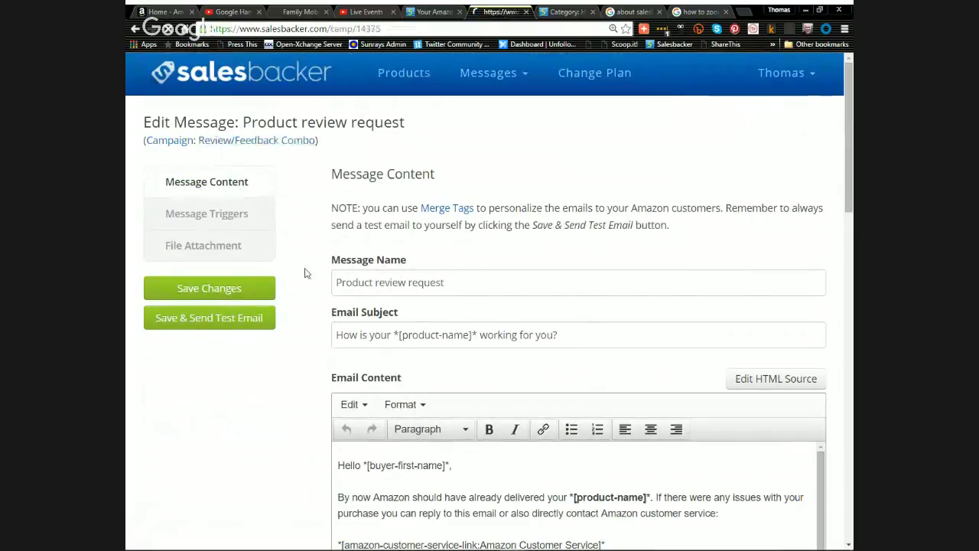
- Open the Final product review request message from the campaign's message list and read its full email content
scroll(376, 393, "down", 2)
scroll(376, 393, "down", 2)
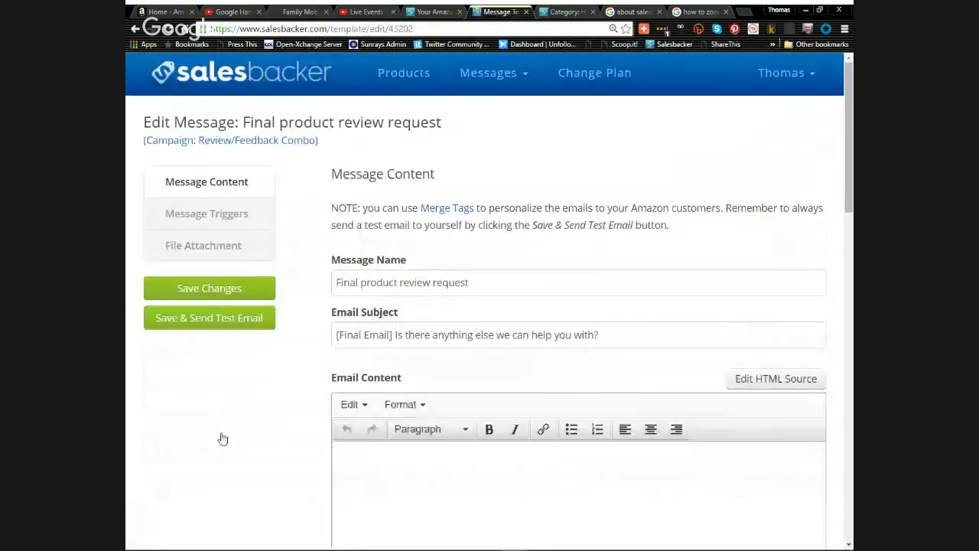
scroll(424, 459, "down", 3)
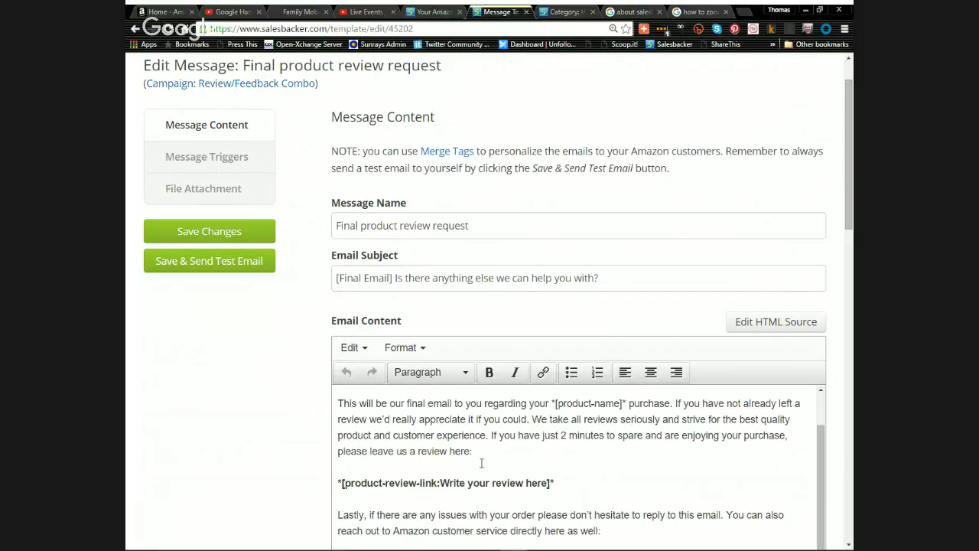
scroll(481, 463, "down", 2)
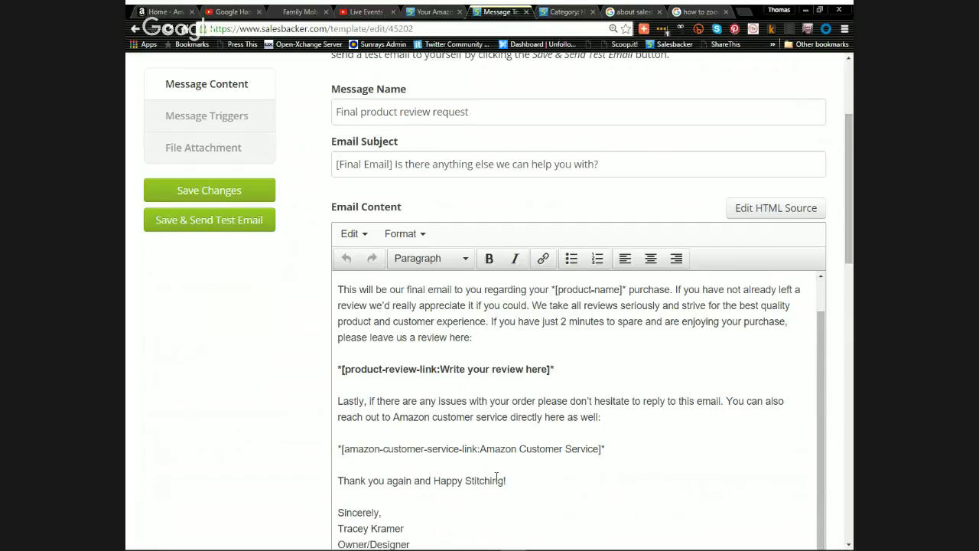
scroll(486, 477, "up", 2)
scroll(486, 477, "up", 3)
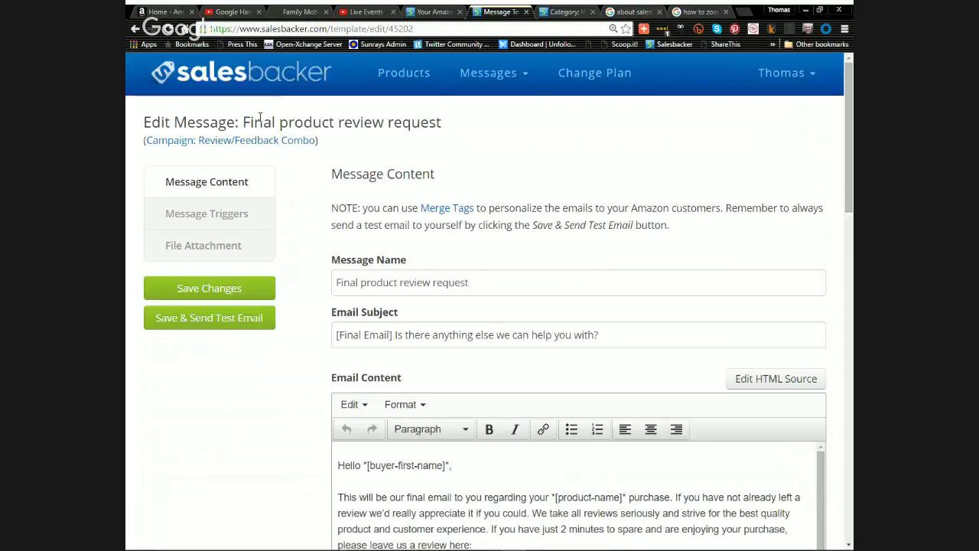
- View the Amazon Product Reviews and Seller Feedback Summary, and open the list of sent emails
left_click(279, 77)
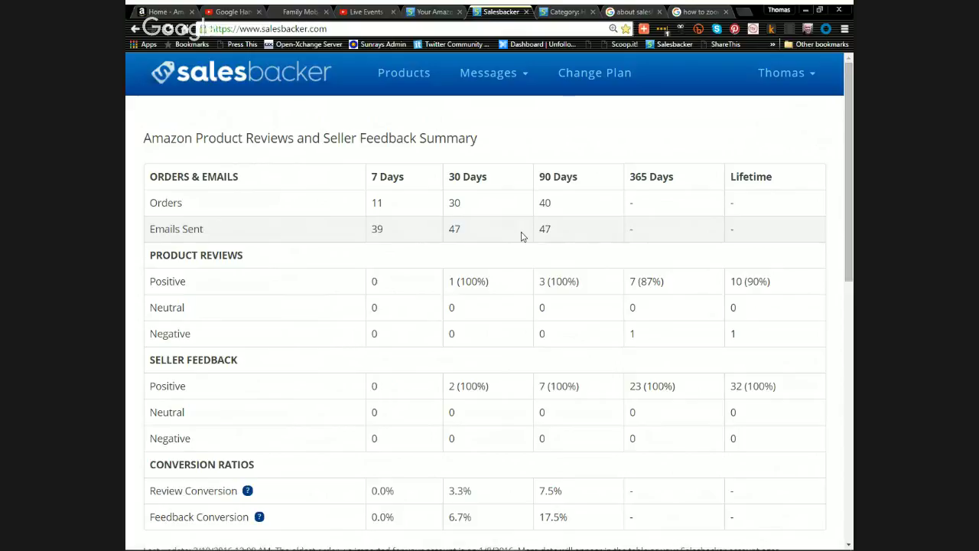
left_click(514, 73)
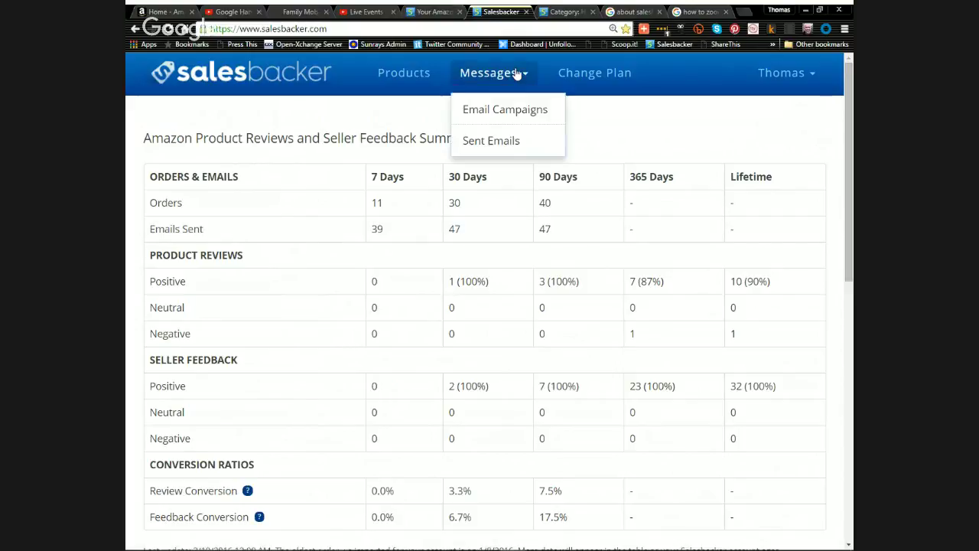
left_click(509, 135)
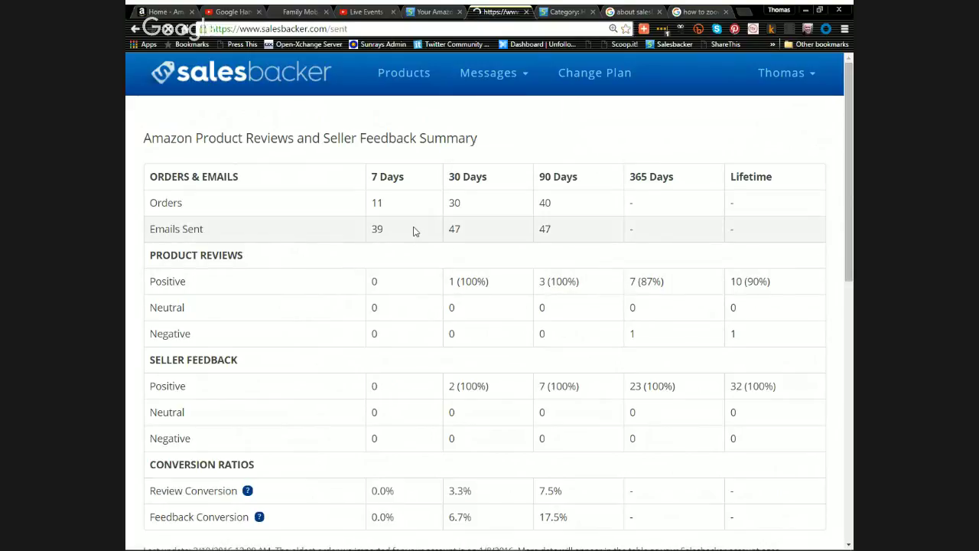
- Back on the reviews and feedback summary, highlight the 7-day Emails Sent count, and open the page for changing the Salesbacker plan
key("alt+Left")
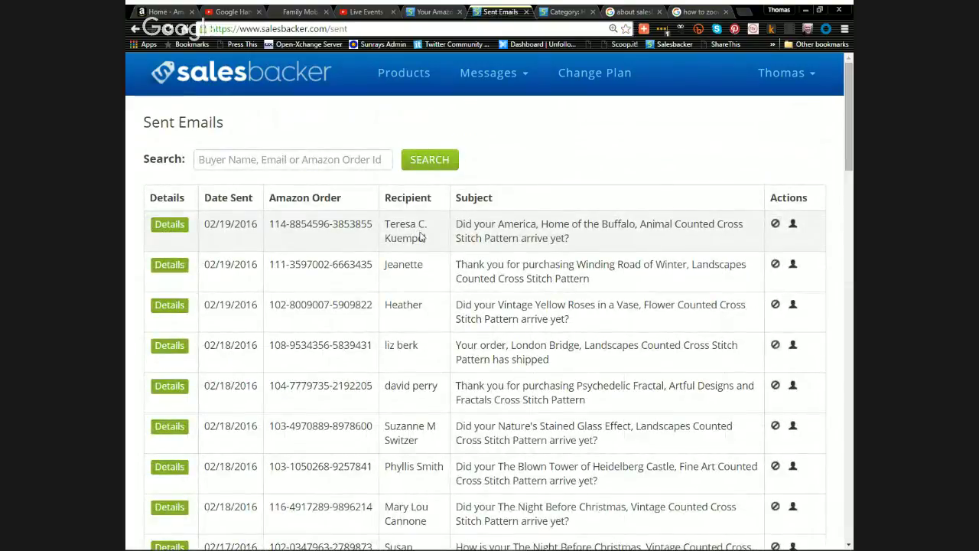
double_click(377, 229)
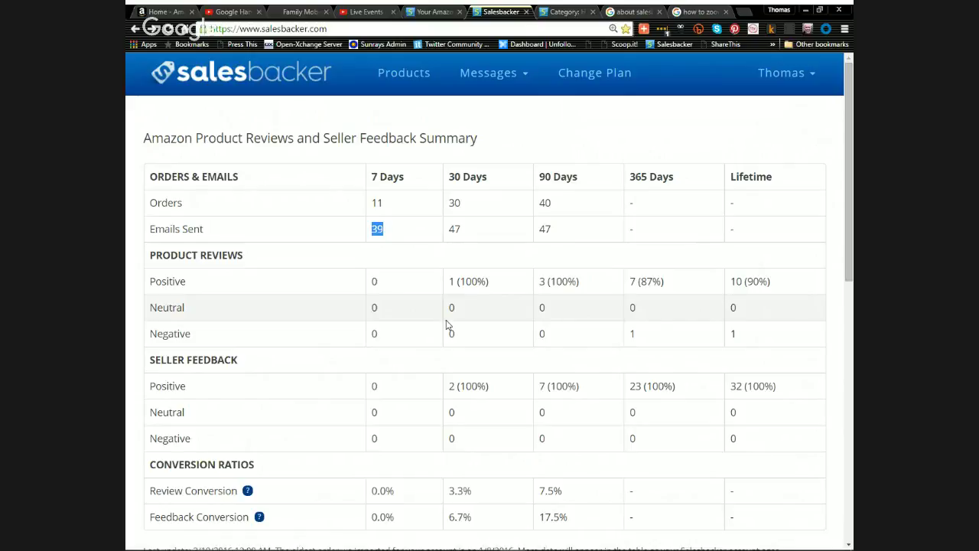
left_click(627, 75)
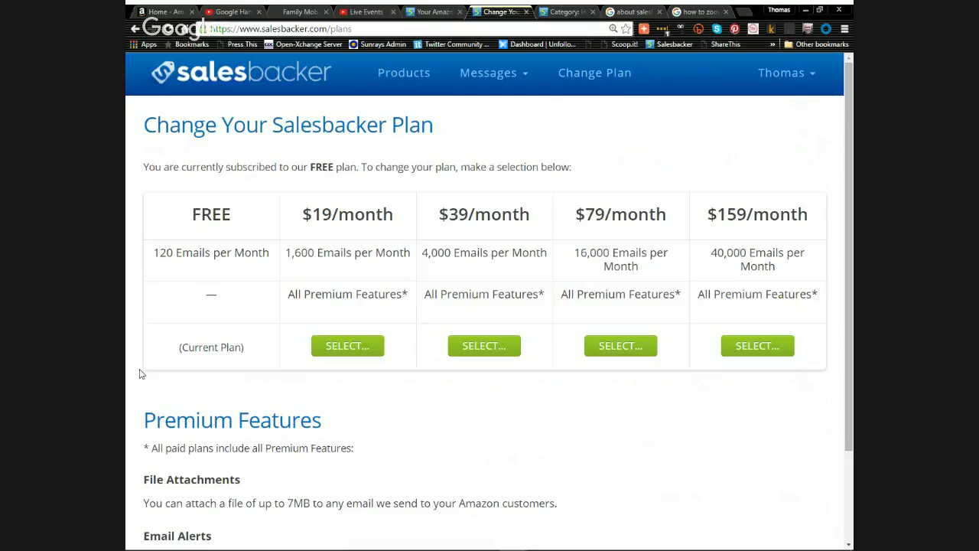
- Highlight the FREE plan's name, monthly email allowance and Current Plan label, and glance over the Premium Features section
left_click_drag(261, 251, 161, 232)
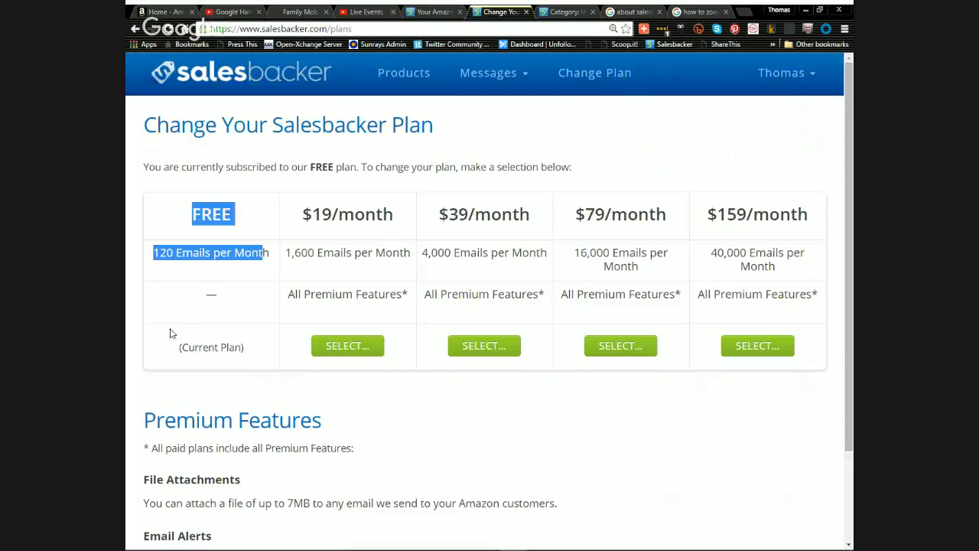
left_click(250, 352)
left_click_drag(251, 352, 181, 348)
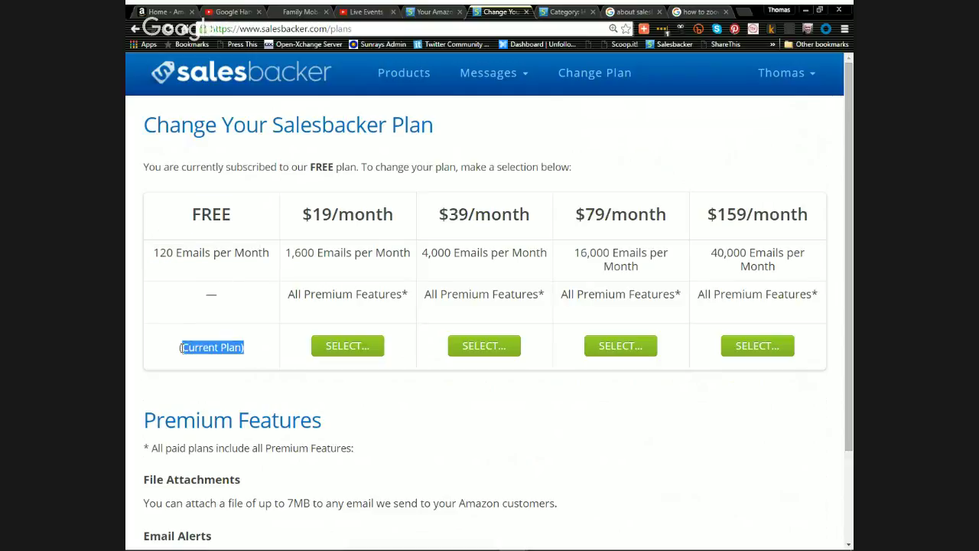
scroll(211, 371, "down", 3)
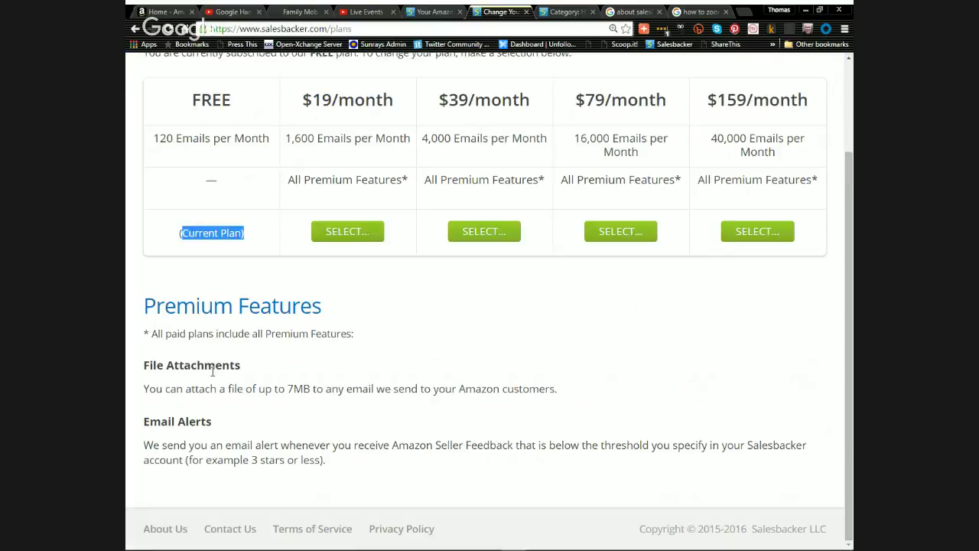
scroll(212, 371, "up", 3)
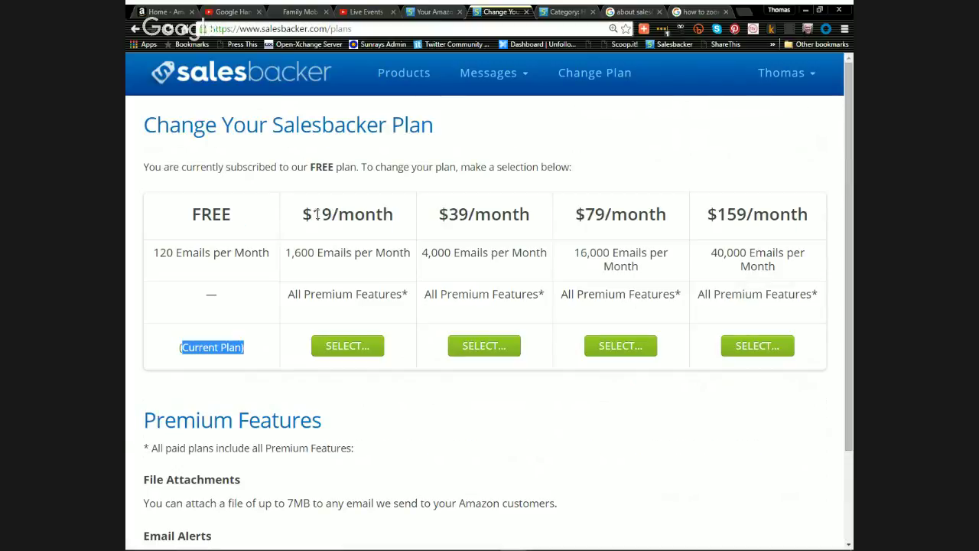
- Highlight the $19/month plan's price, email allowance and premium features entry, and clear the highlight after checking the page below
left_click_drag(312, 214, 383, 215)
left_click_drag(291, 251, 413, 384)
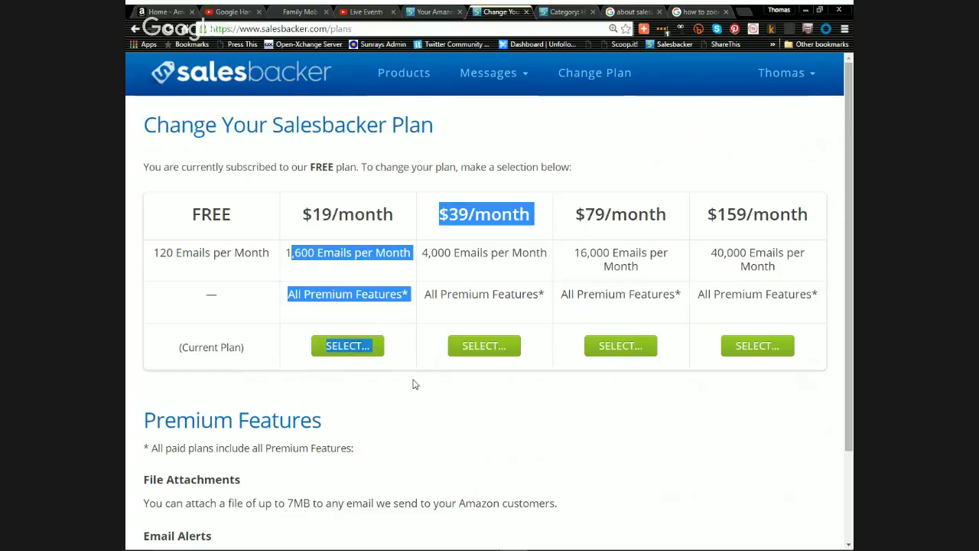
scroll(394, 383, "down", 3)
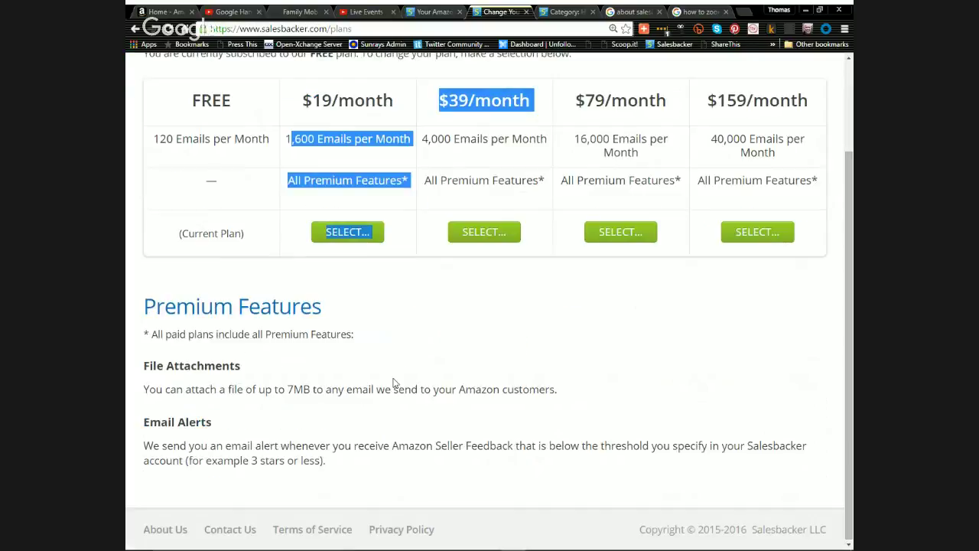
scroll(394, 382, "up", 2)
scroll(398, 374, "up", 2)
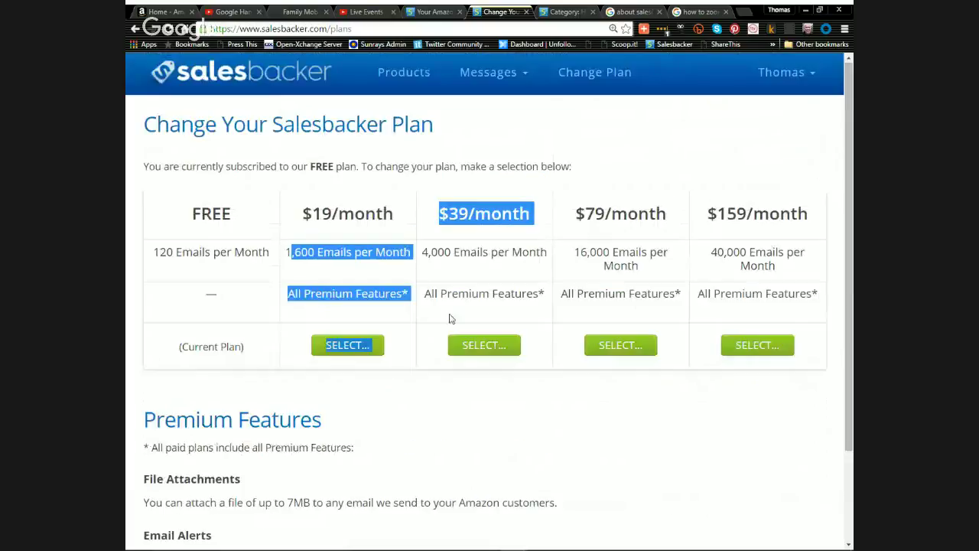
left_click(457, 306)
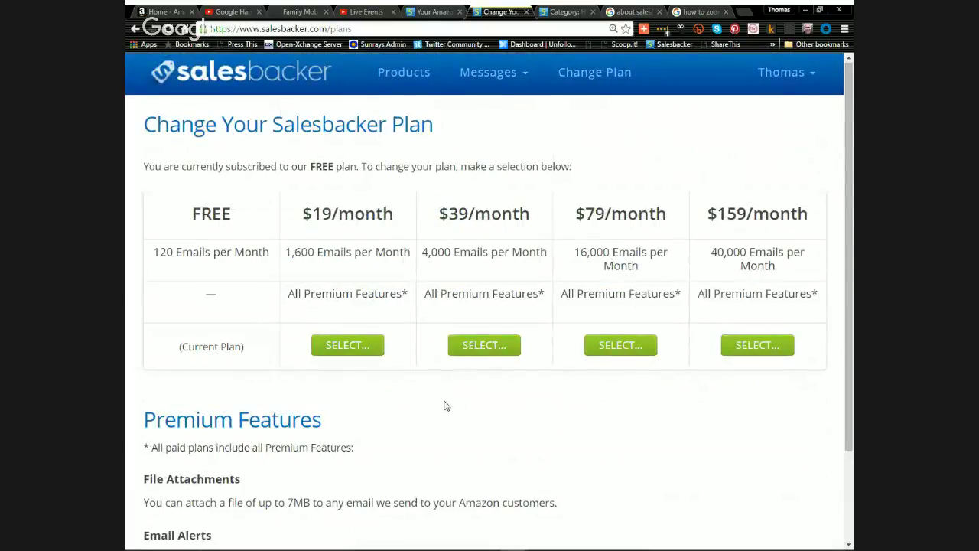
- Read the Premium Features section, highlighting the File Attachments description and reviewing the Email Alerts description
scroll(446, 405, "down", 3)
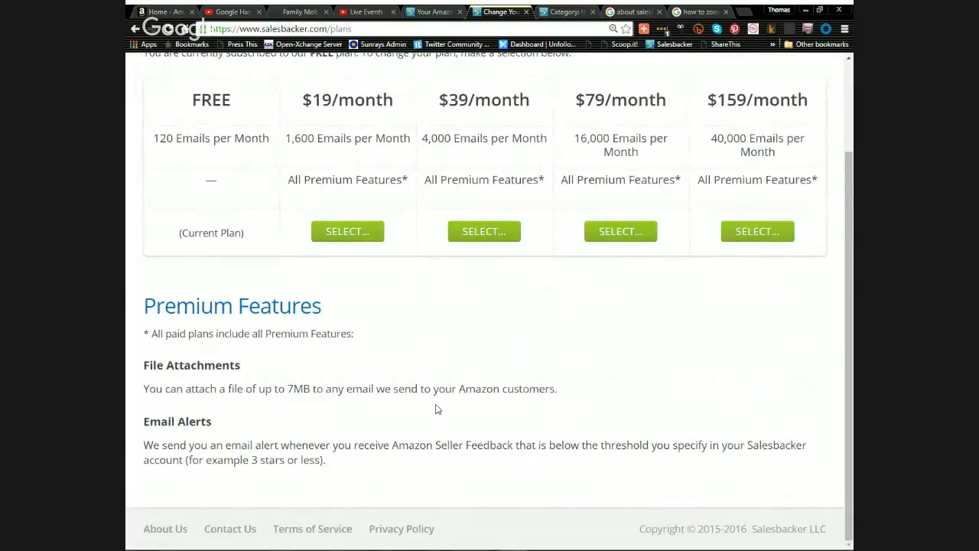
left_click_drag(145, 365, 262, 385)
left_click_drag(148, 388, 304, 390)
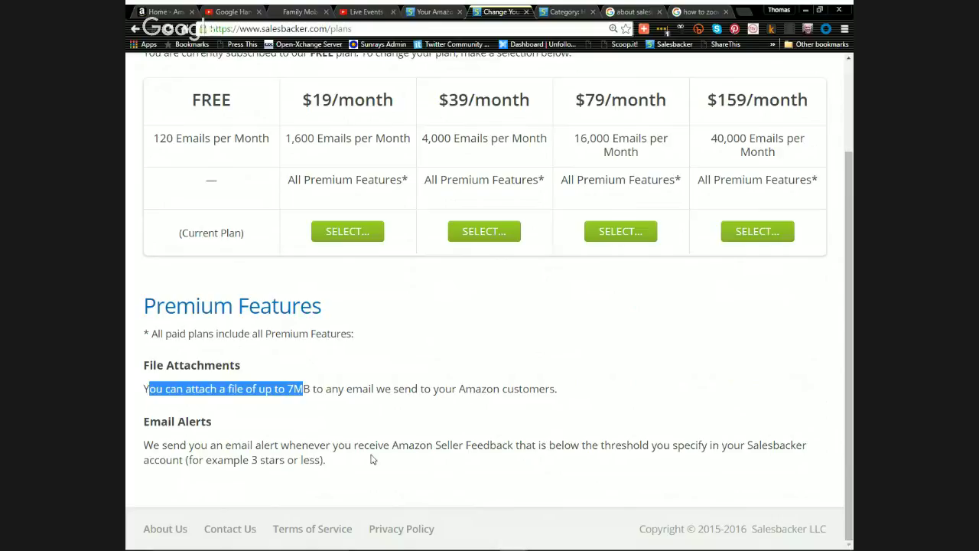
left_click(175, 434)
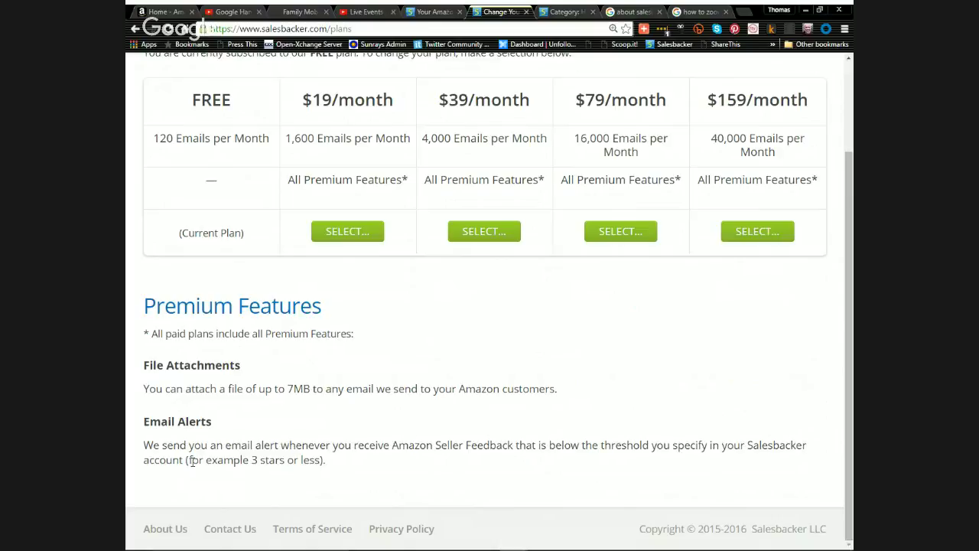
- Back in the plan table, highlight the $39/month and $159/month prices and the FREE plan heading
scroll(398, 432, "up", 2)
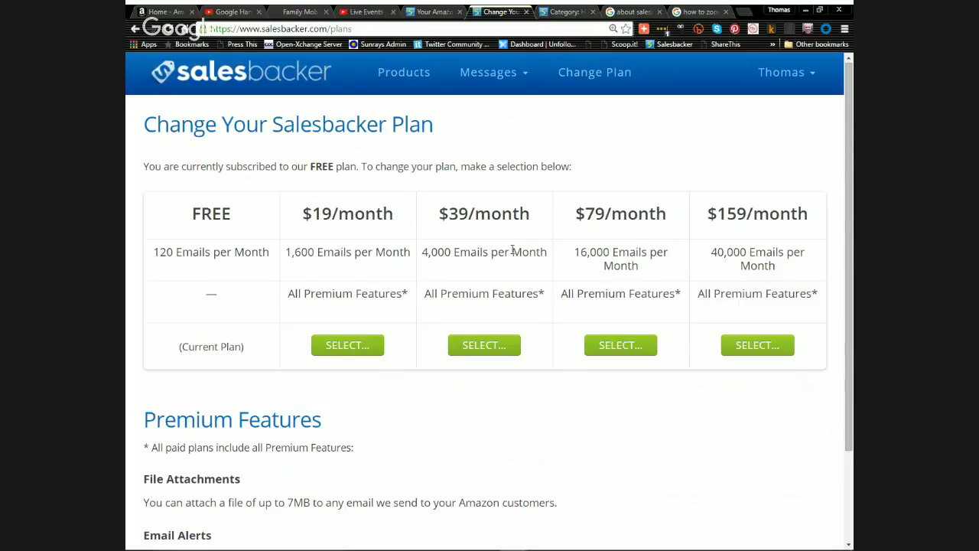
left_click_drag(438, 215, 475, 215)
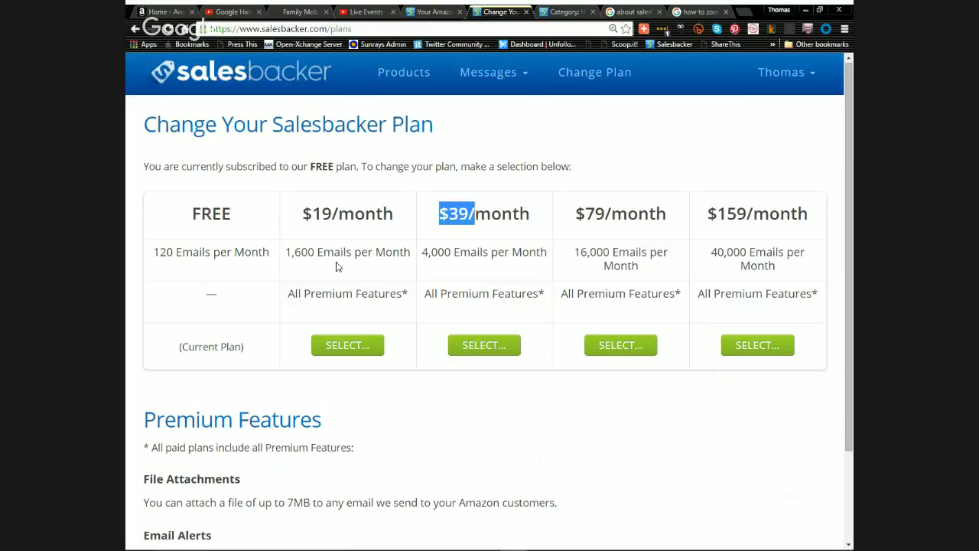
left_click_drag(798, 273, 786, 217)
left_click(714, 245)
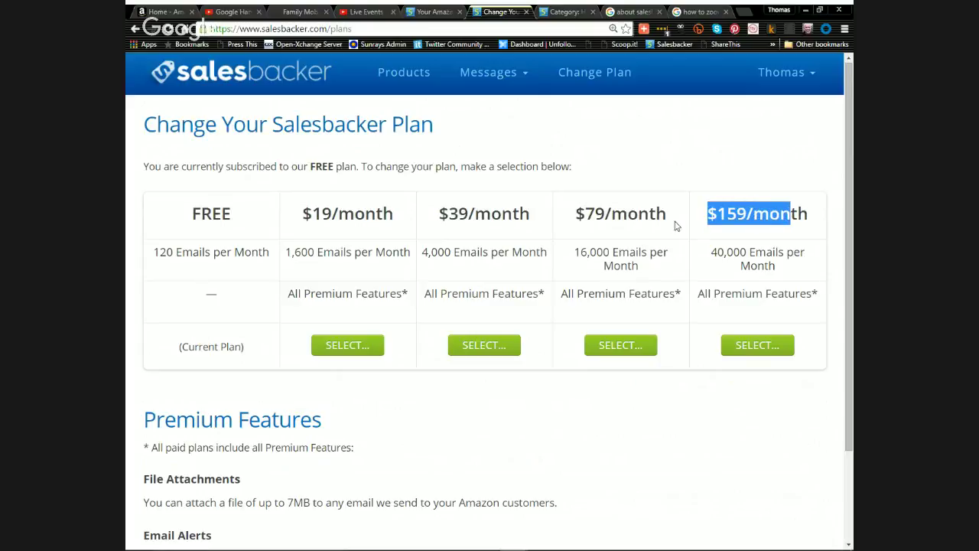
left_click_drag(243, 222, 177, 225)
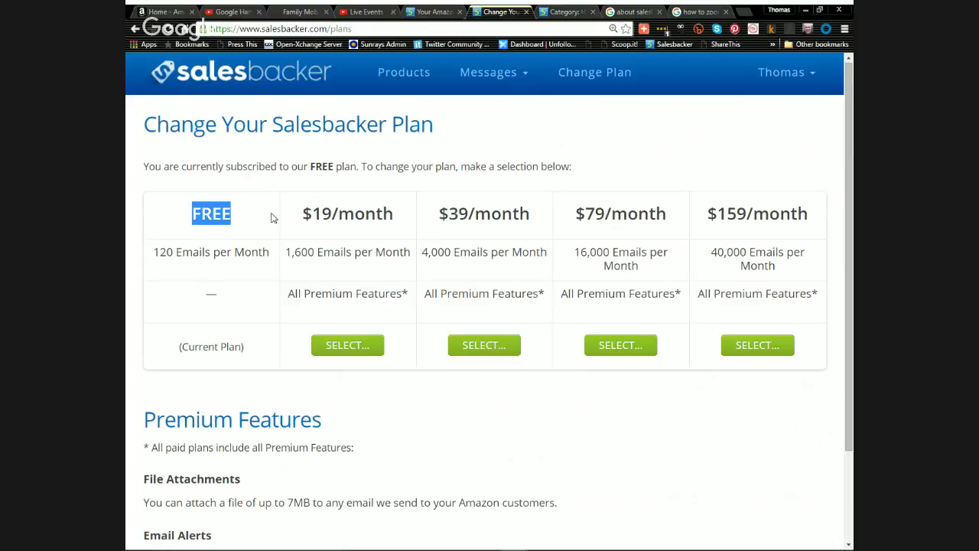
- Compare the plan prices by highlighting $19, $39, $79 and $159 per month in turn, ending on the FREE plan's heading and email allowance
left_click_drag(305, 212, 398, 215)
left_click_drag(304, 215, 355, 217)
left_click_drag(438, 215, 500, 216)
left_click_drag(594, 215, 650, 214)
left_click_drag(785, 213, 770, 213)
left_click_drag(240, 219, 193, 216)
left_click_drag(153, 253, 192, 218)
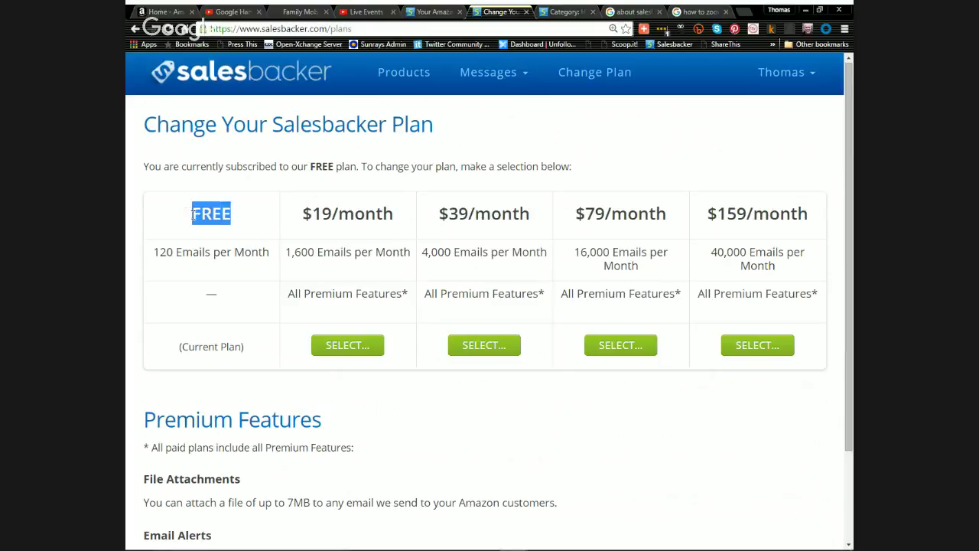